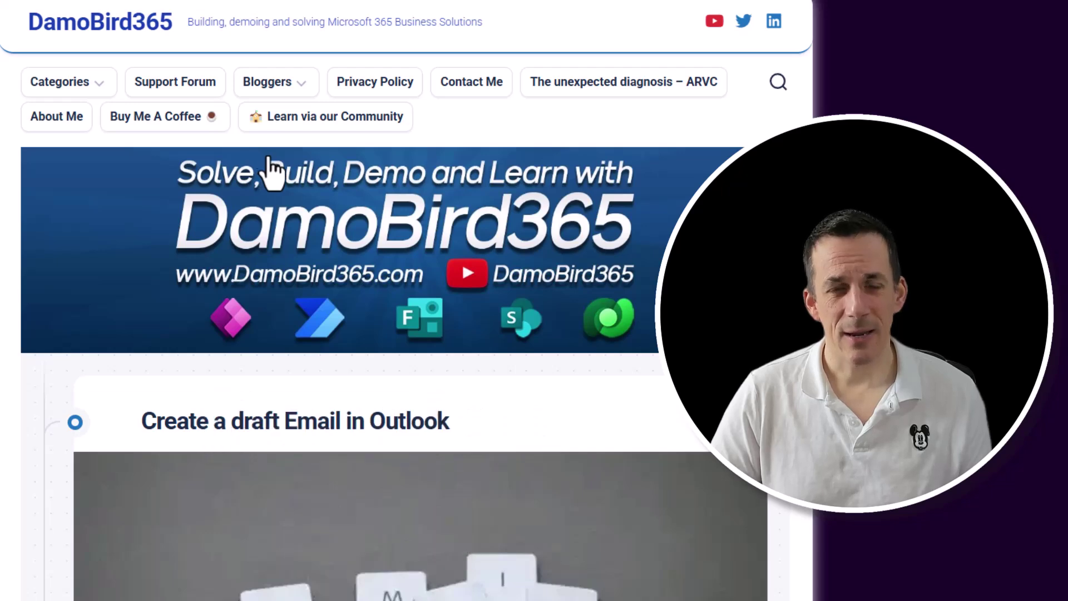
Scroll the 'Create a draft Email in Outlook' post down to the Send an HTTP request example.
scroll(268, 167, "down", 2)
scroll(269, 167, "down", 4)
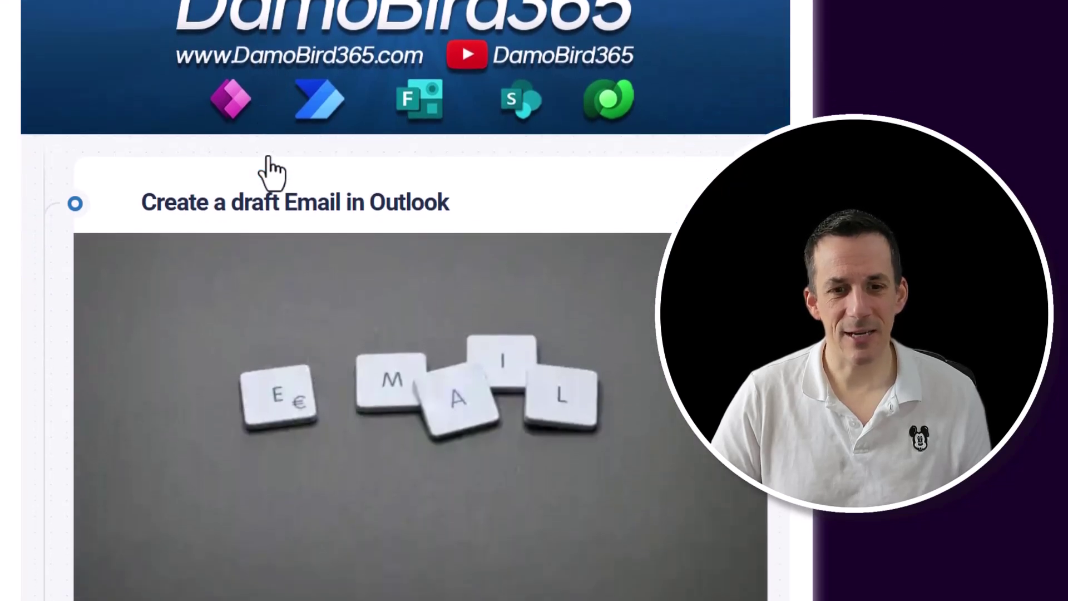
scroll(273, 170, "down", 3)
scroll(272, 171, "down", 5)
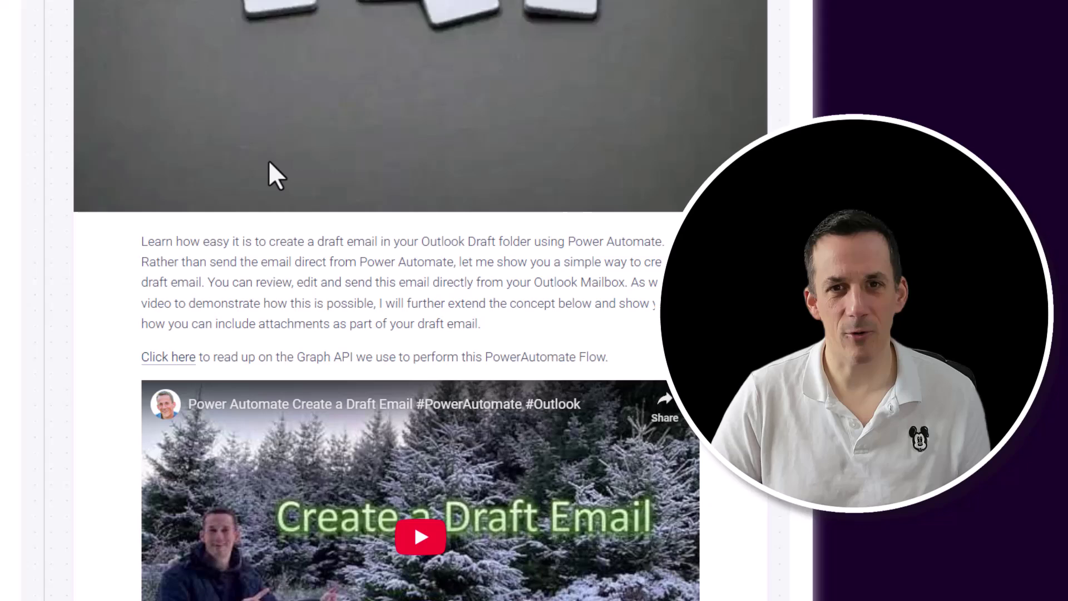
scroll(270, 166, "down", 8)
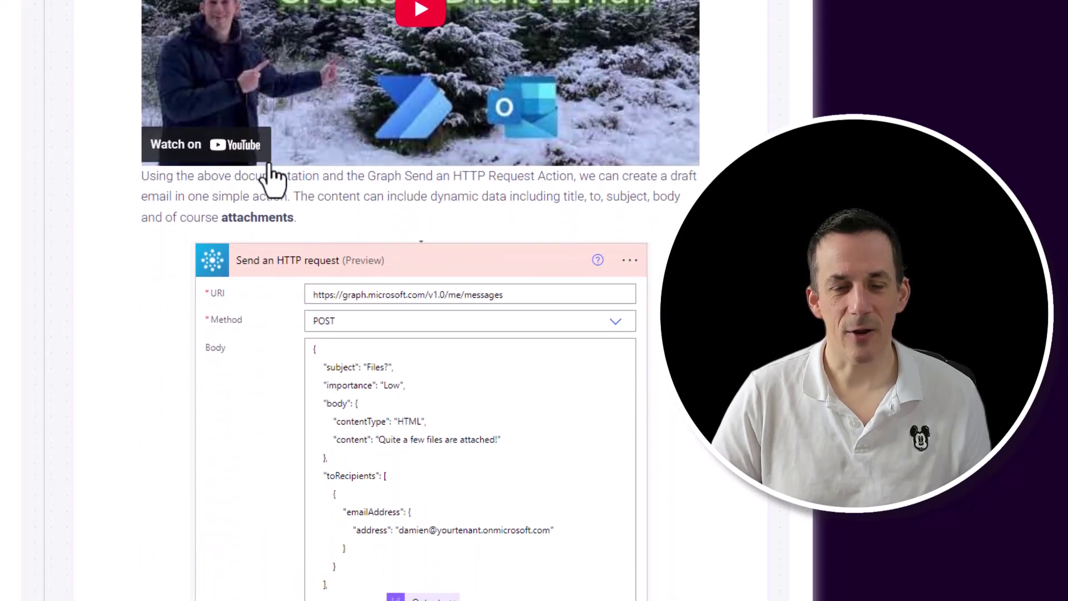
scroll(273, 177, "down", 1)
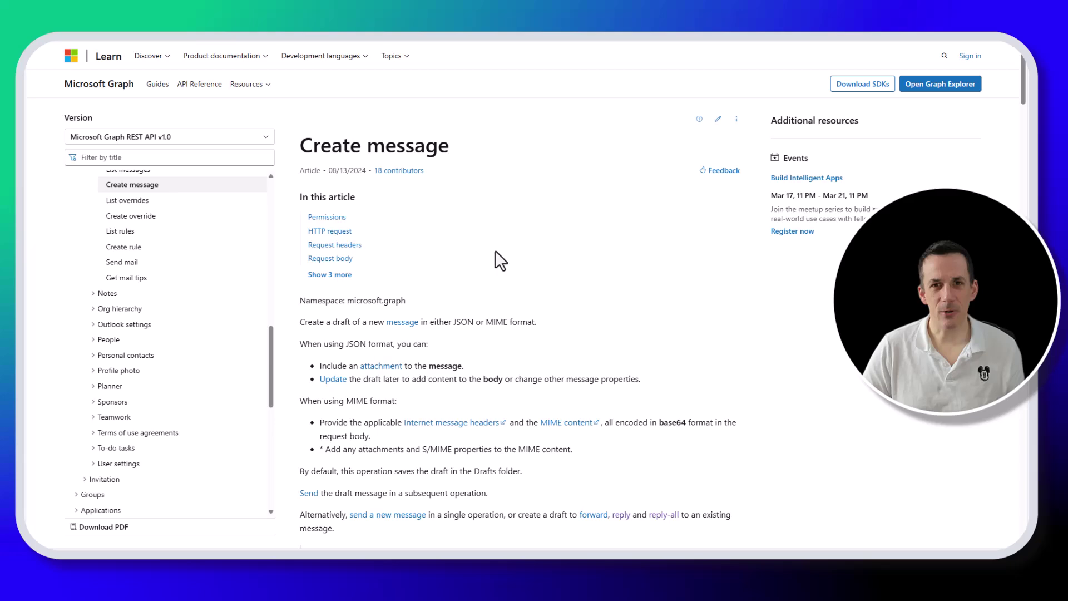
Scroll to the Create message permissions and highlight the Delegated (work or school account) type.
scroll(492, 252, "down", 3)
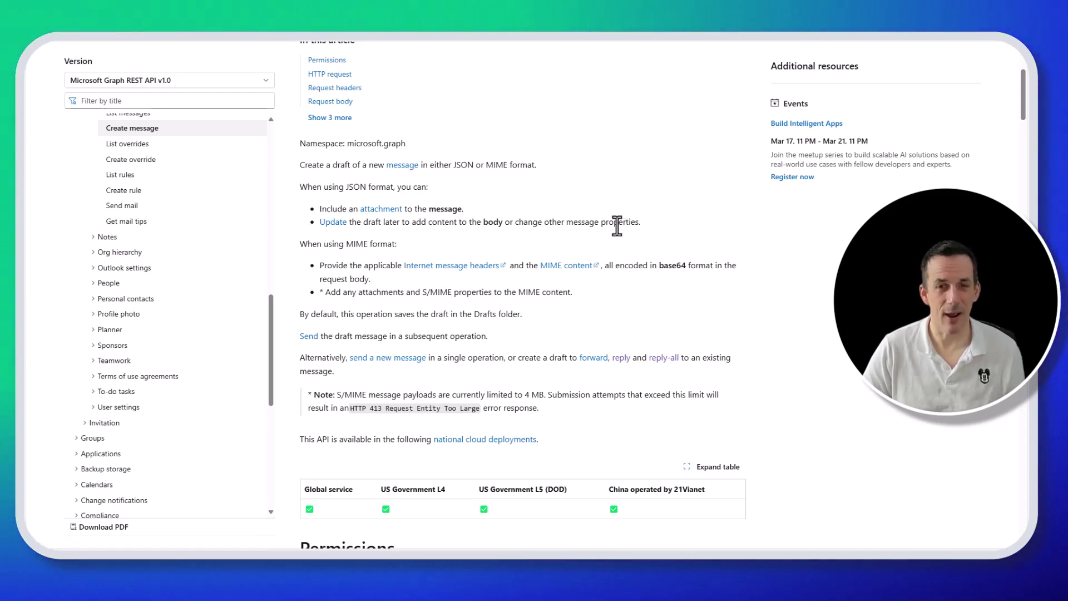
scroll(612, 225, "down", 3)
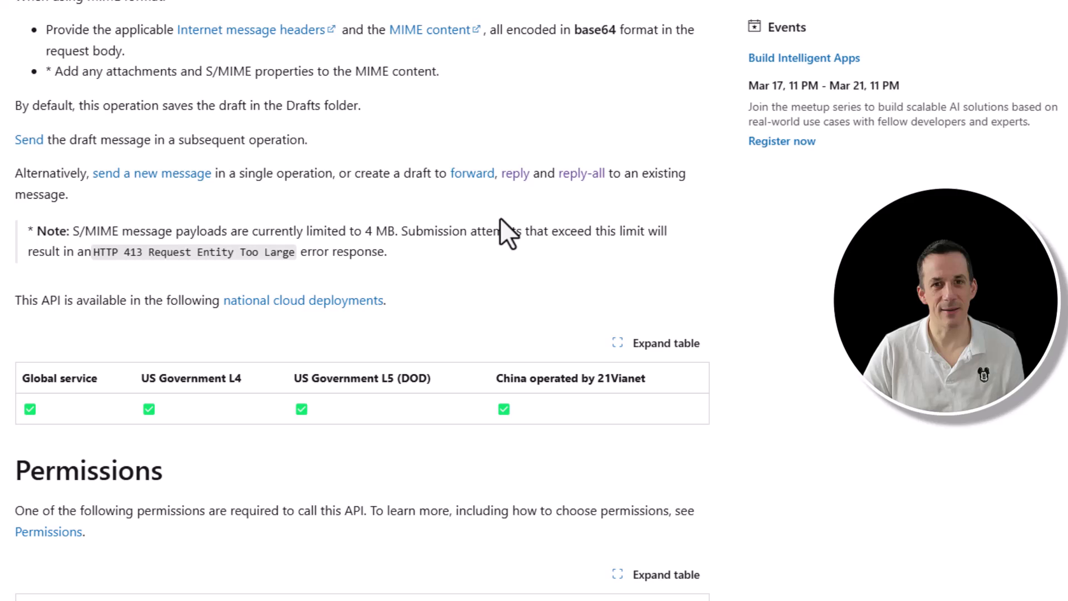
scroll(500, 219, "down", 1)
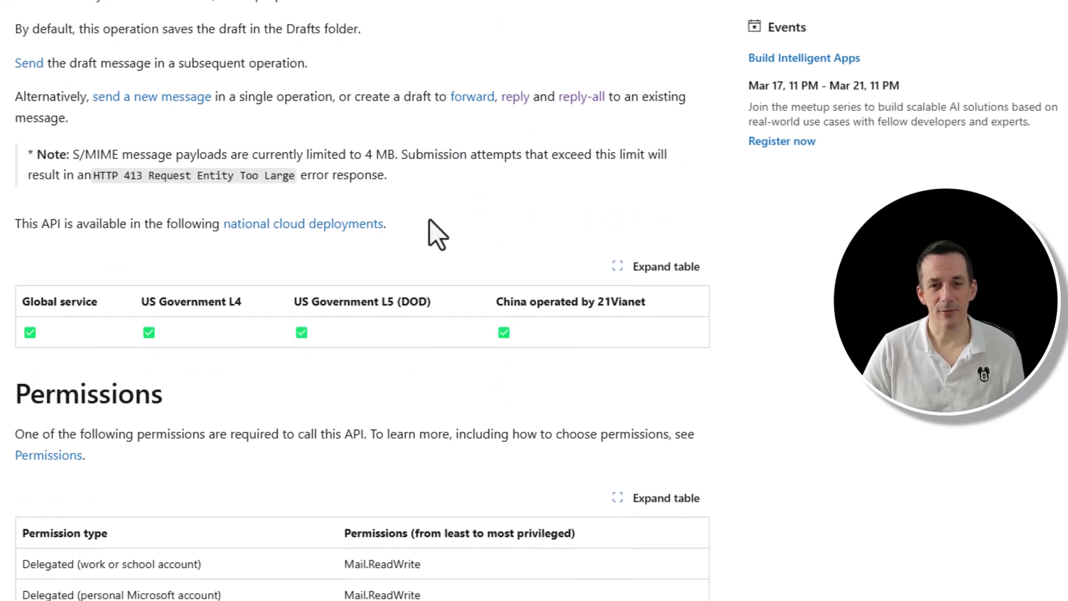
scroll(429, 219, "down", 1)
scroll(427, 219, "down", 1)
scroll(425, 218, "down", 4)
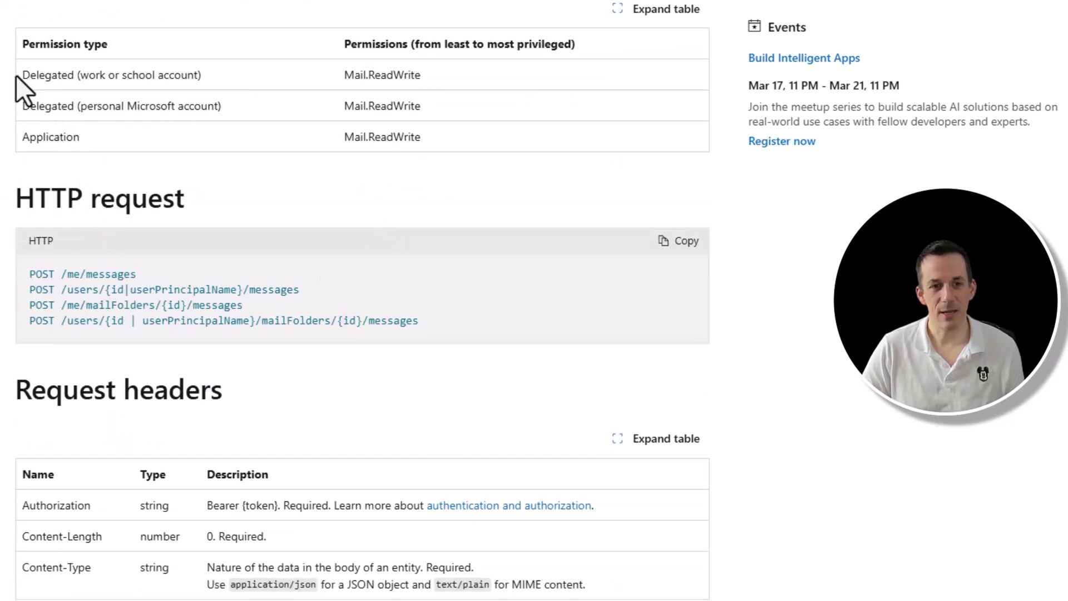
left_click_drag(21, 75, 222, 72)
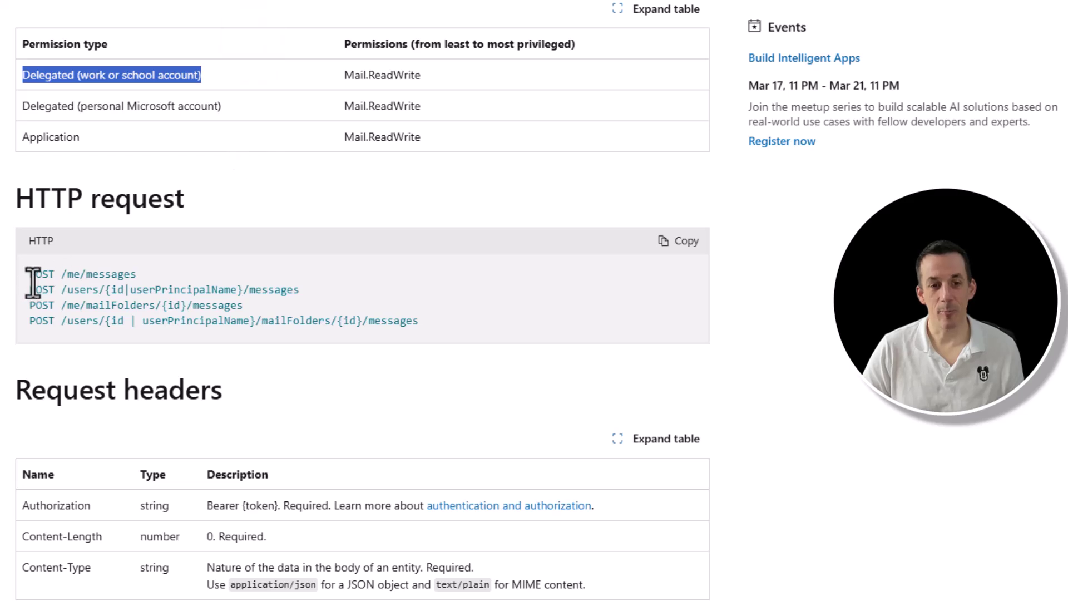
Highlight the /me/messages and /users/{id|userPrincipalName}/messages endpoints, then scroll to Example 1.
left_click_drag(60, 274, 137, 274)
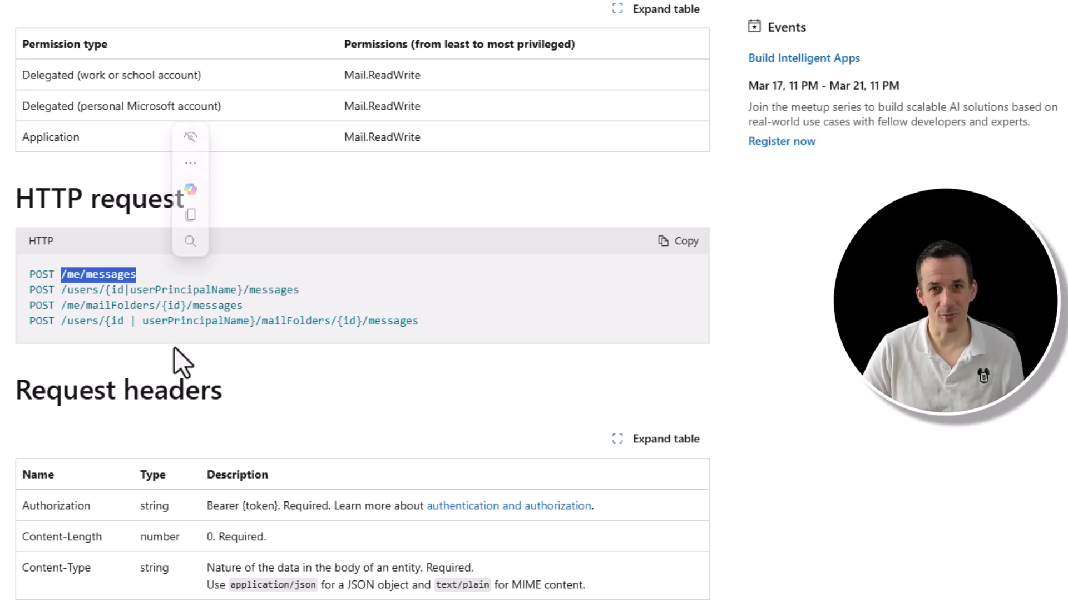
left_click_drag(61, 289, 309, 290)
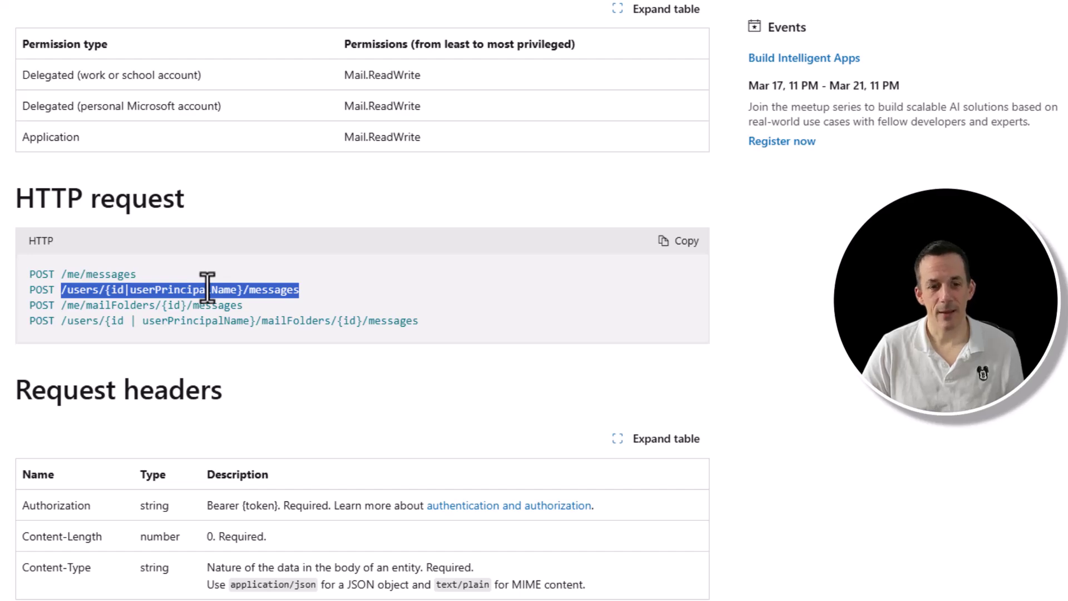
scroll(211, 434, "down", 10)
scroll(212, 445, "down", 5)
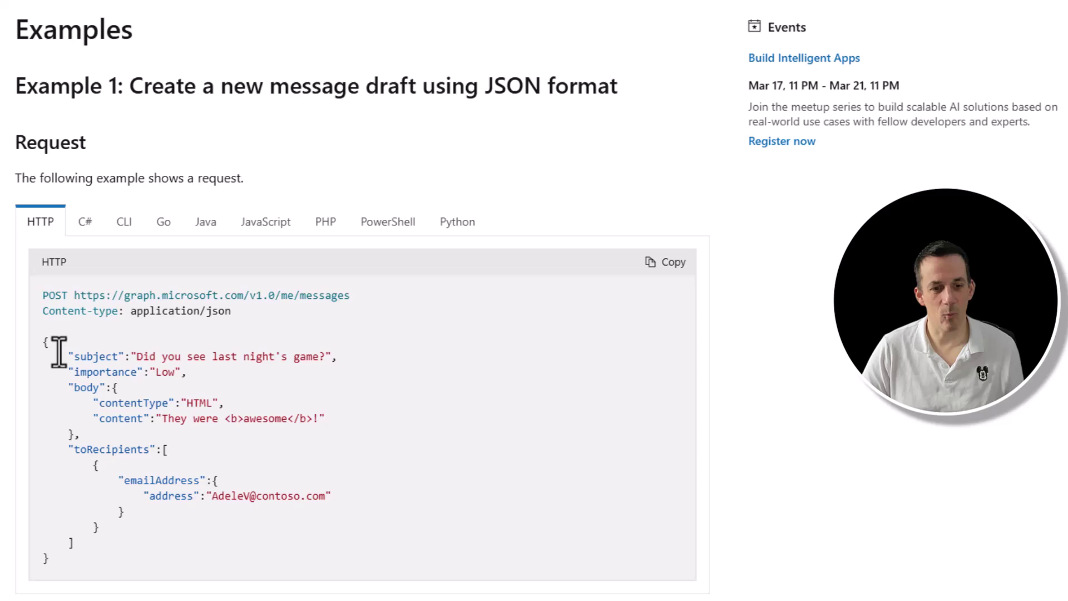
Select Example 1's full JSON request body, from opening to closing brace.
left_click_drag(38, 341, 92, 564)
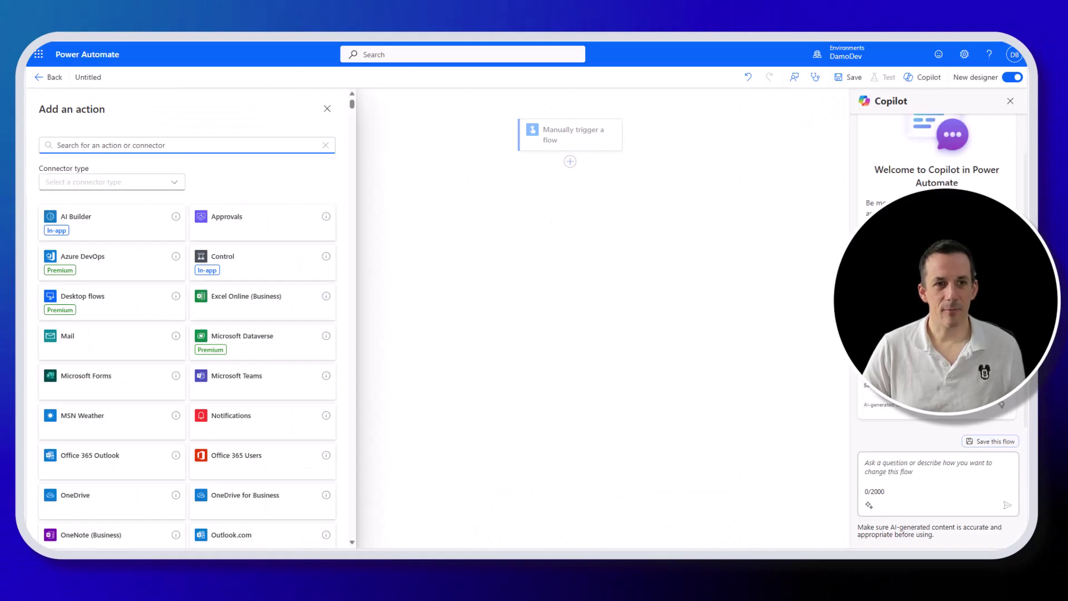
Search 'http' and add Office 365 Outlook's Send an HTTP request action.
left_click(426, 223)
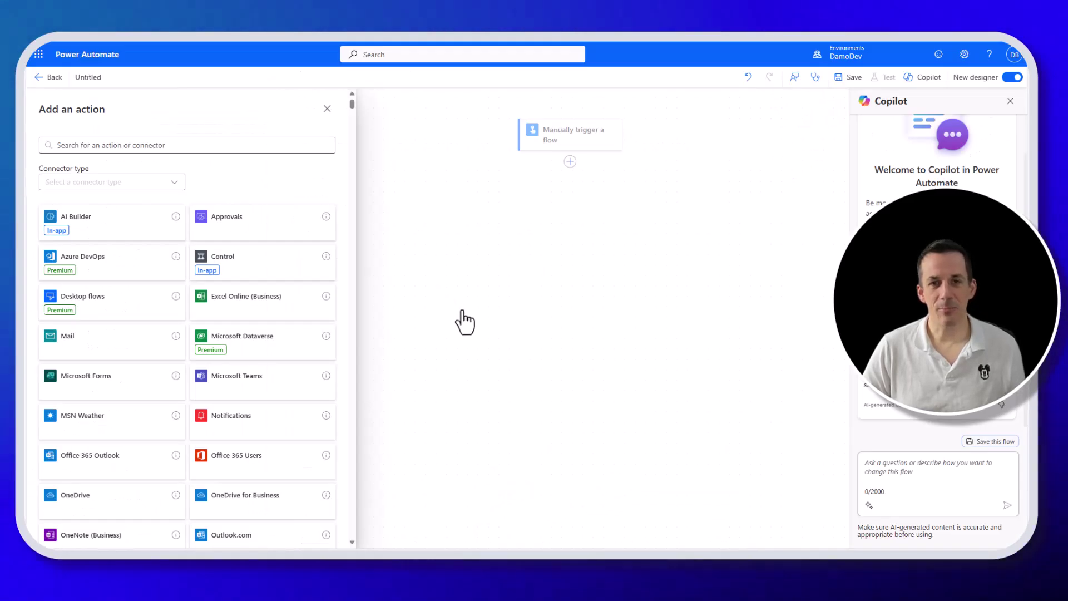
left_click(190, 145)
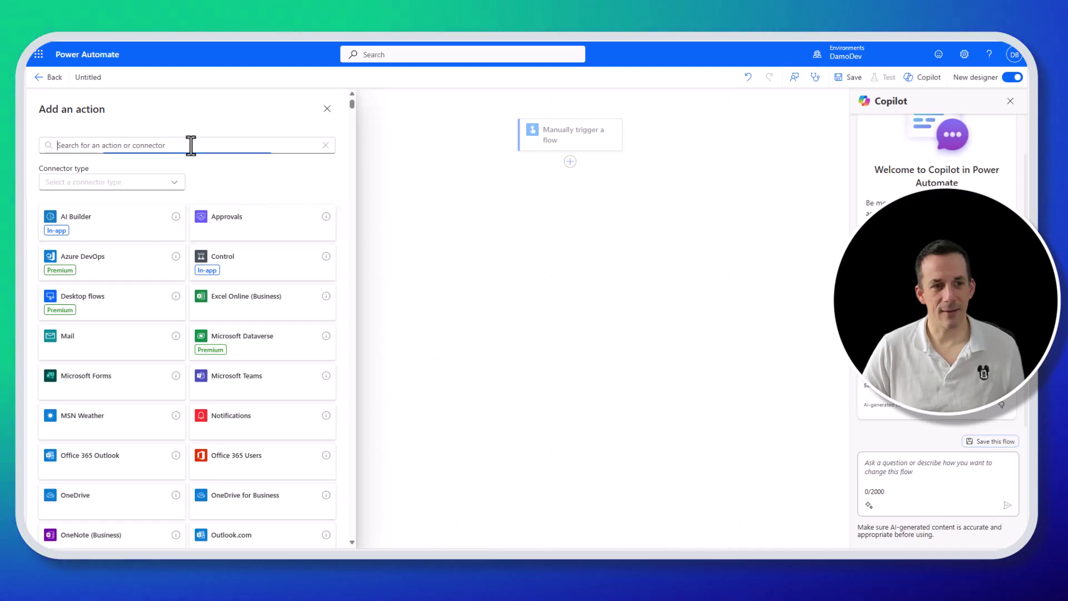
type("http")
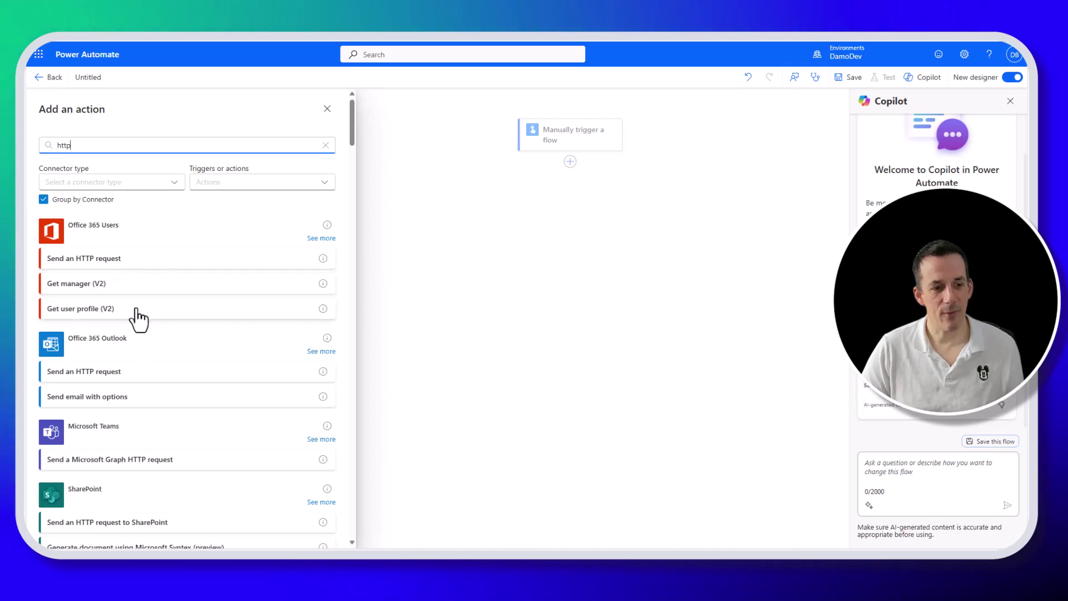
left_click(95, 372)
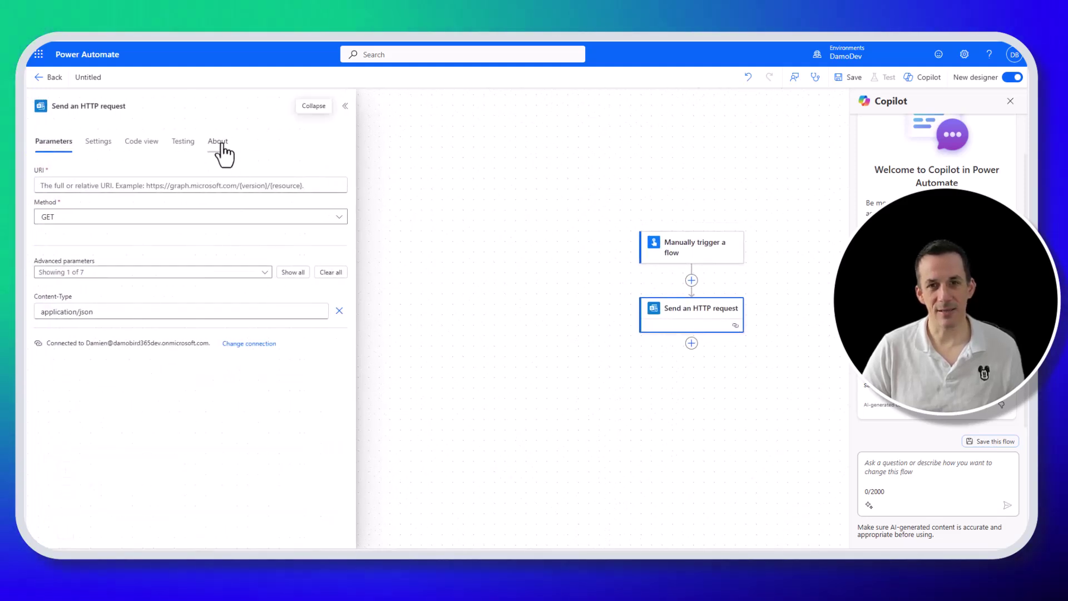
Check the action's About info for supported /me, /users/ and messages URI segments.
left_click(222, 143)
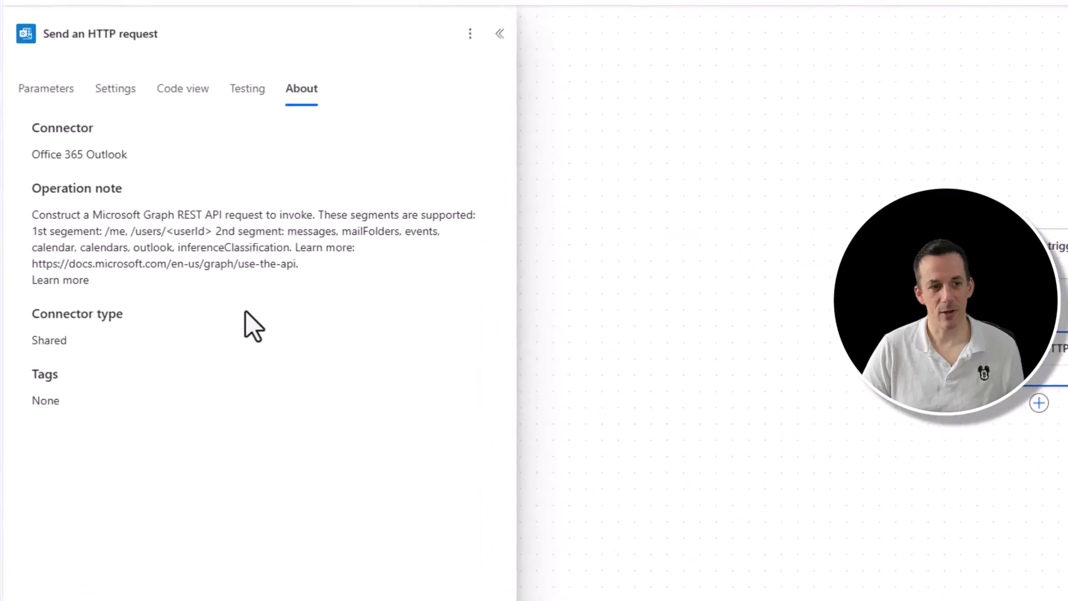
left_click_drag(101, 231, 166, 231)
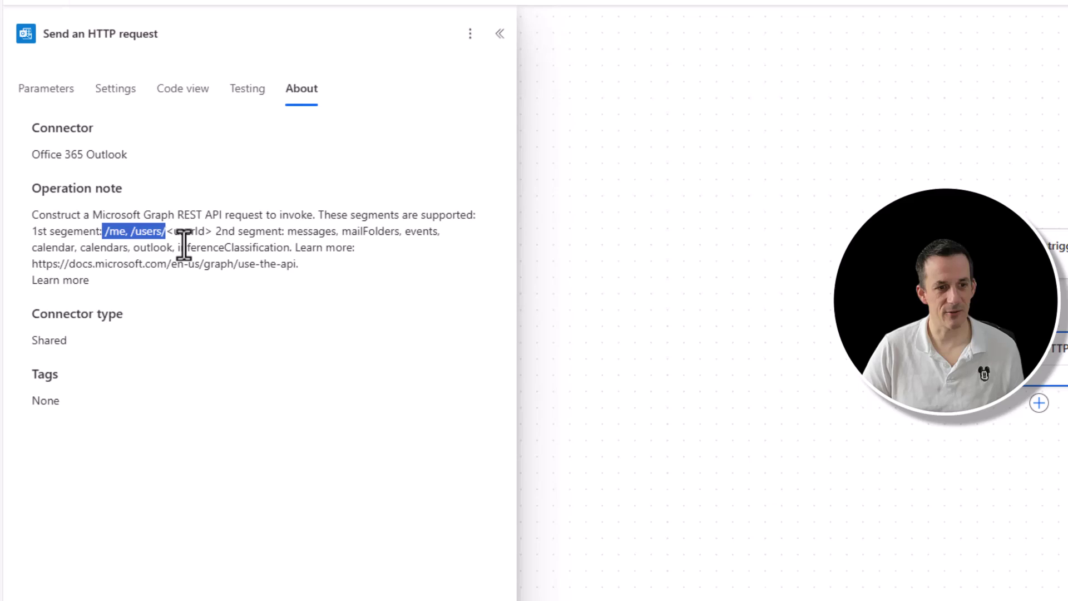
left_click_drag(287, 231, 336, 231)
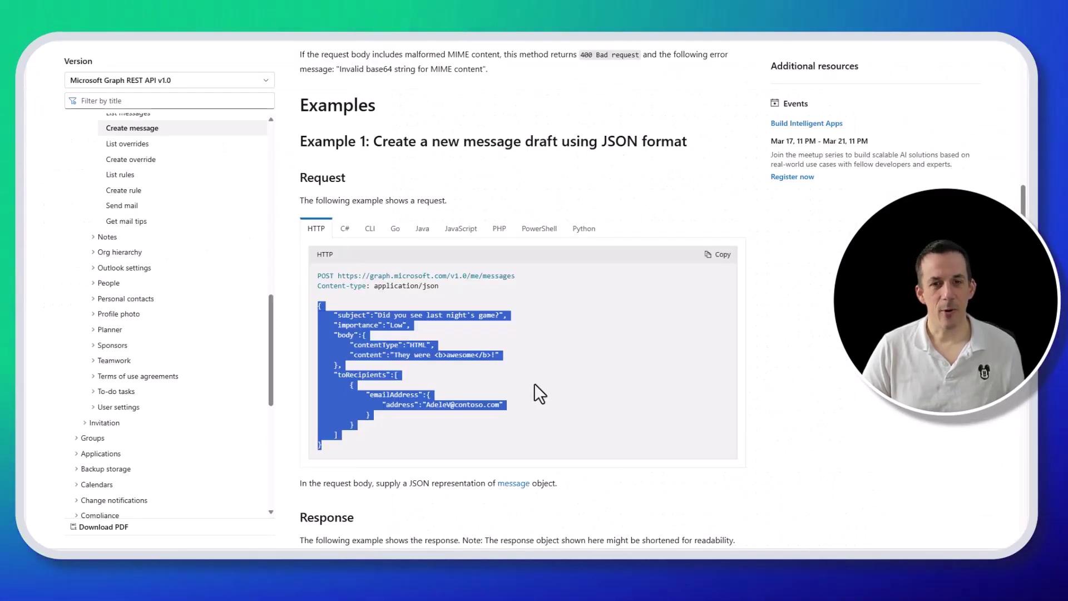
left_click_drag(517, 274, 337, 275)
key("super+c")
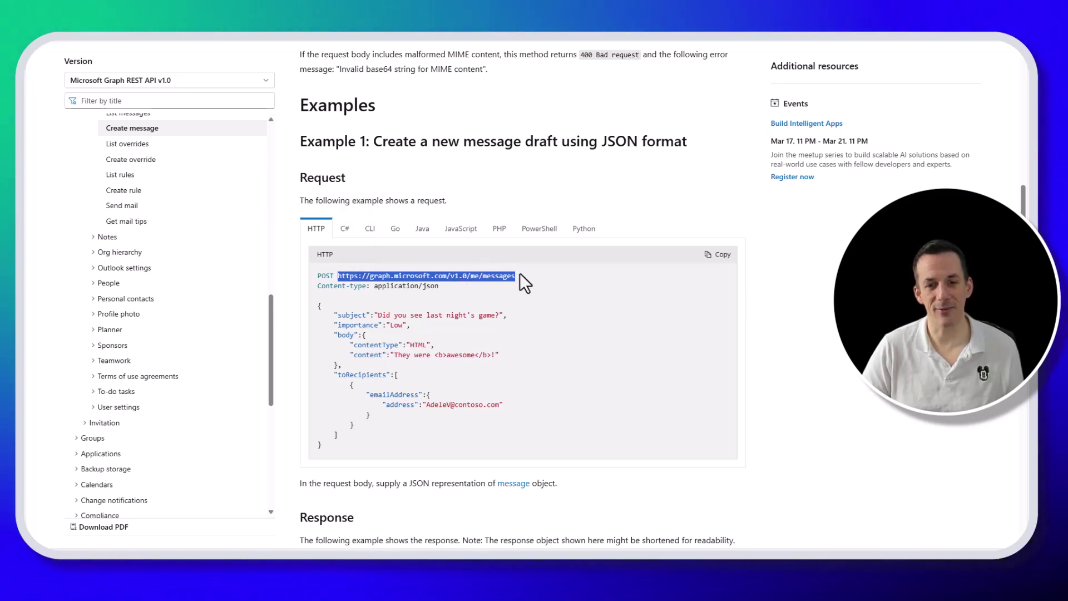
scroll(515, 308, "up", 6)
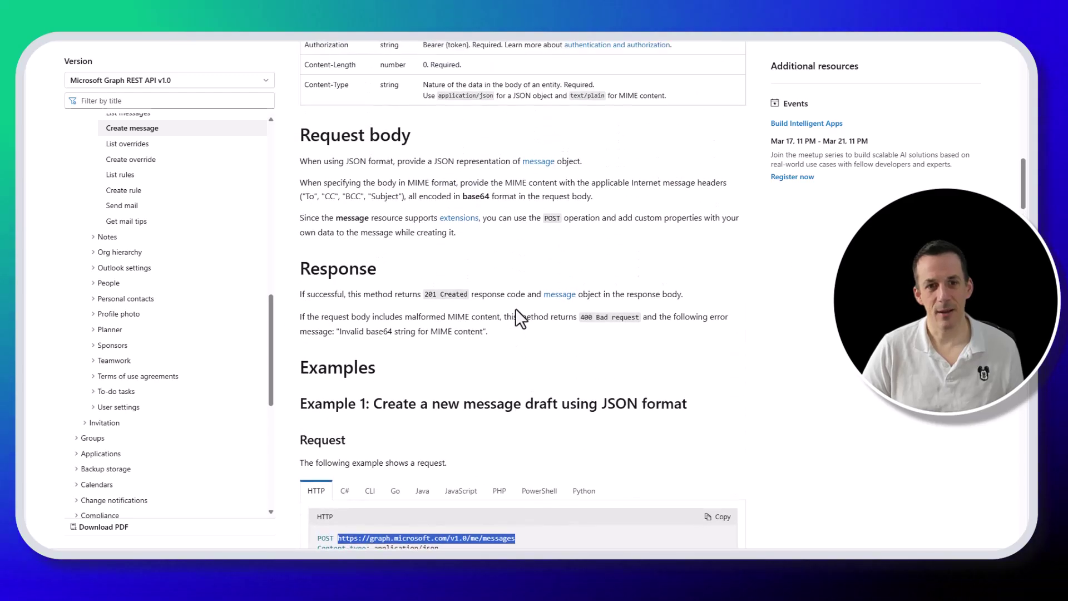
scroll(515, 308, "up", 2)
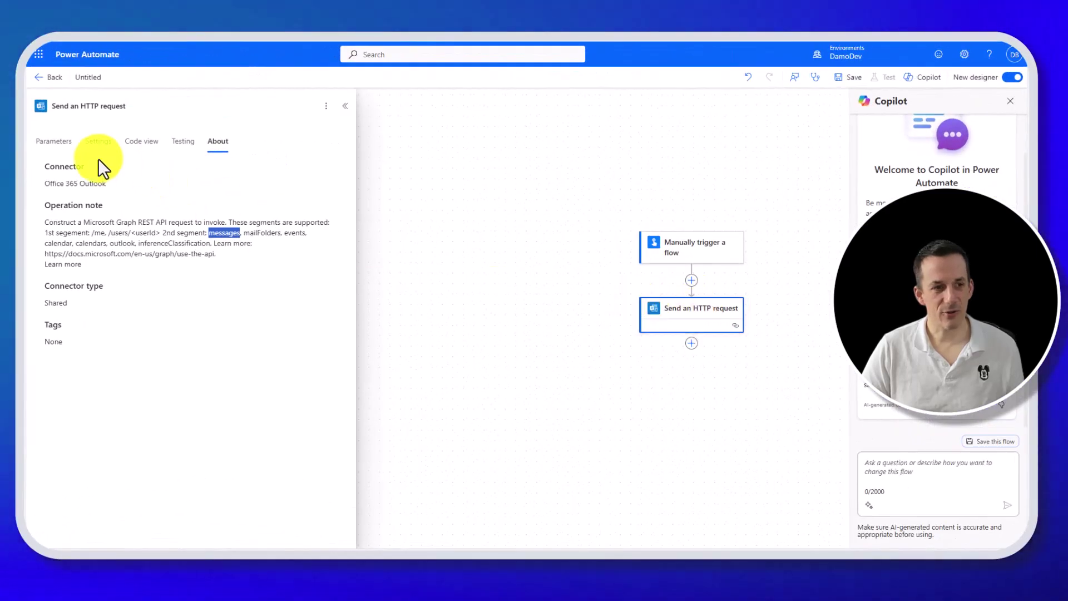
left_click(53, 141)
left_click(102, 187)
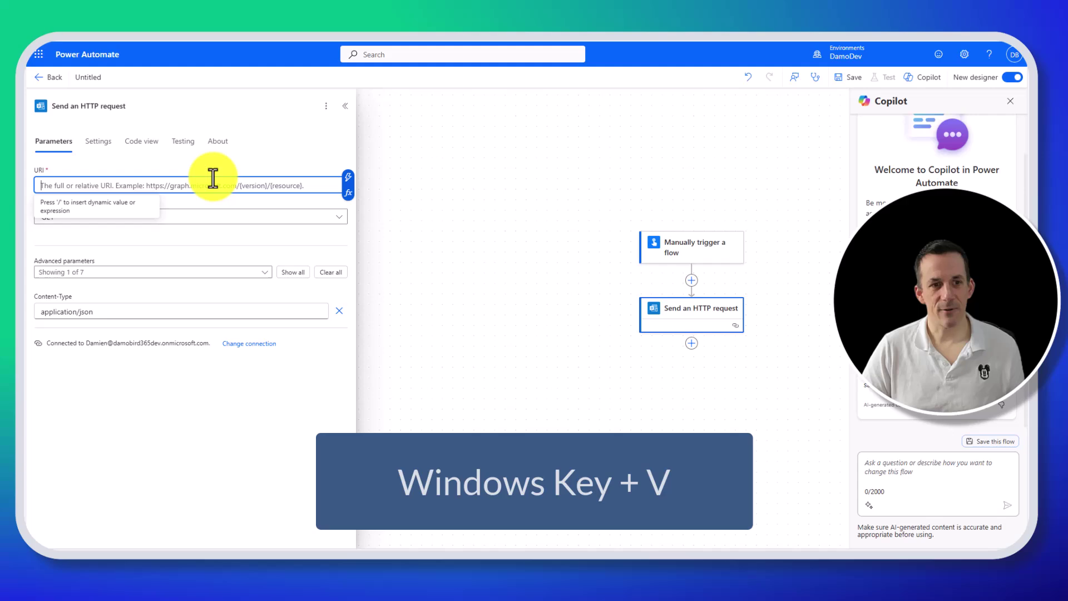
key("super+v")
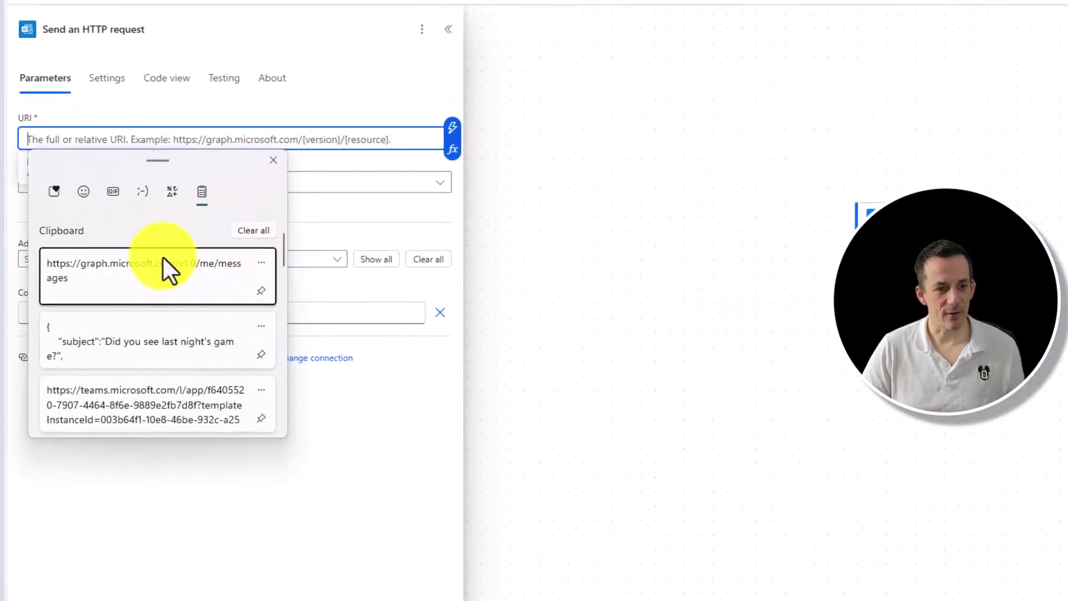
left_click(155, 259)
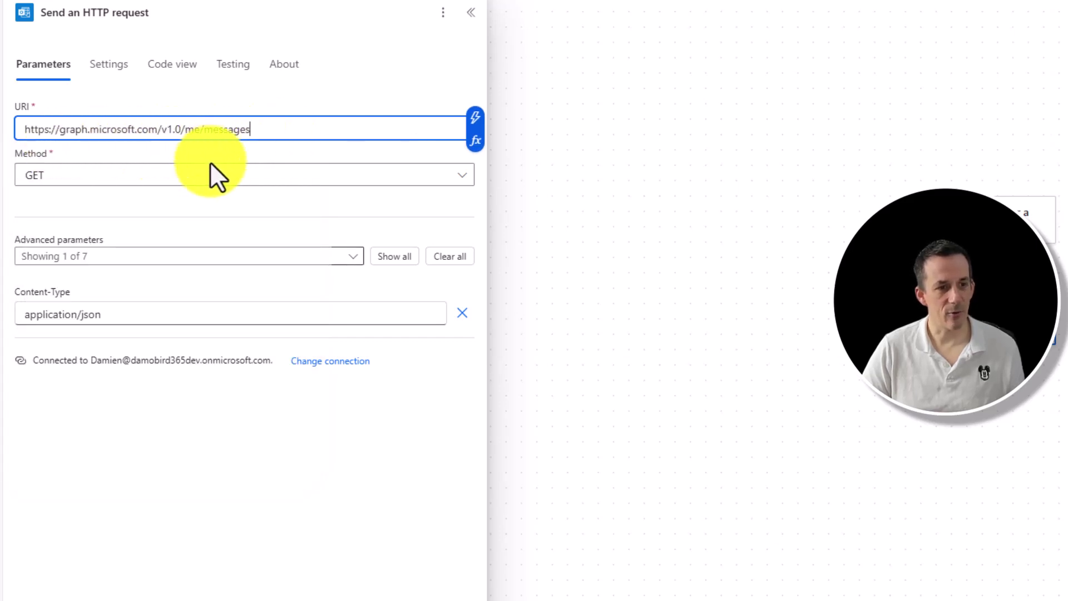
Set the method to POST and add the Body advanced parameter.
left_click(224, 177)
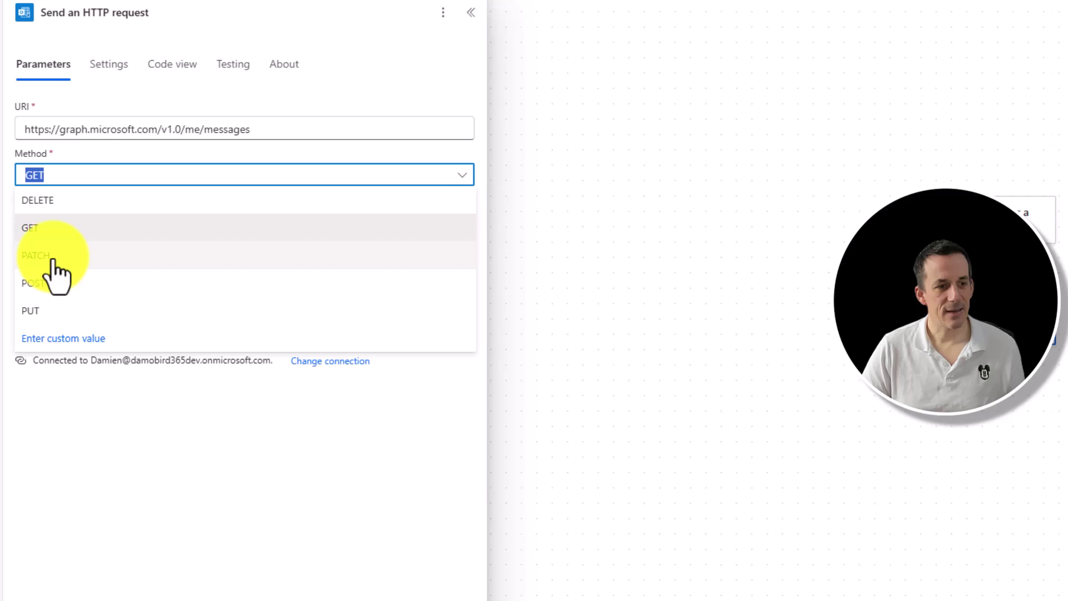
left_click(53, 284)
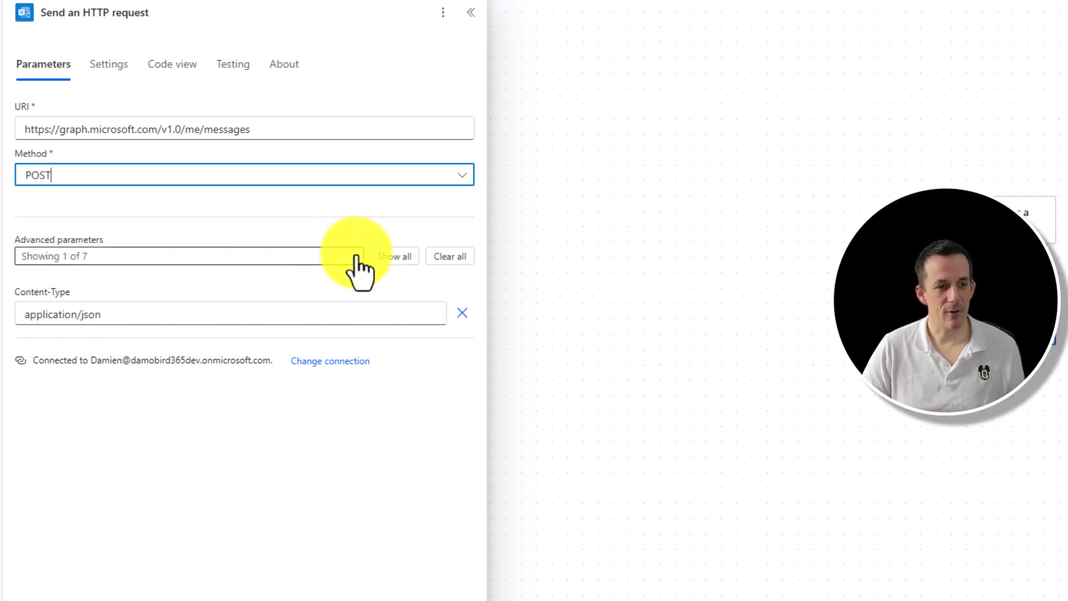
left_click(356, 256)
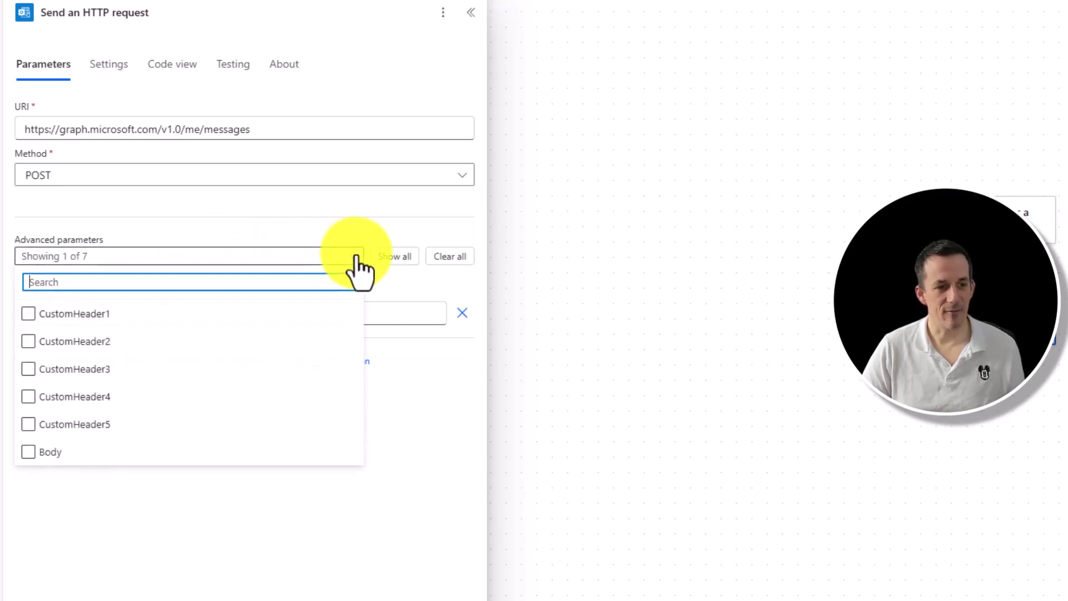
left_click(45, 452)
left_click(258, 520)
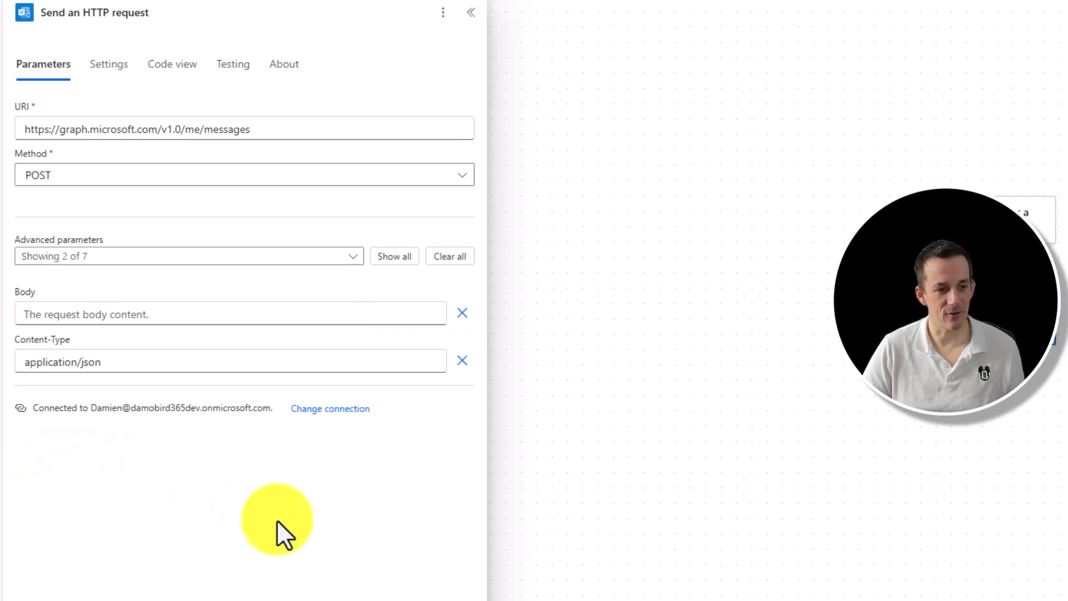
left_click(103, 311)
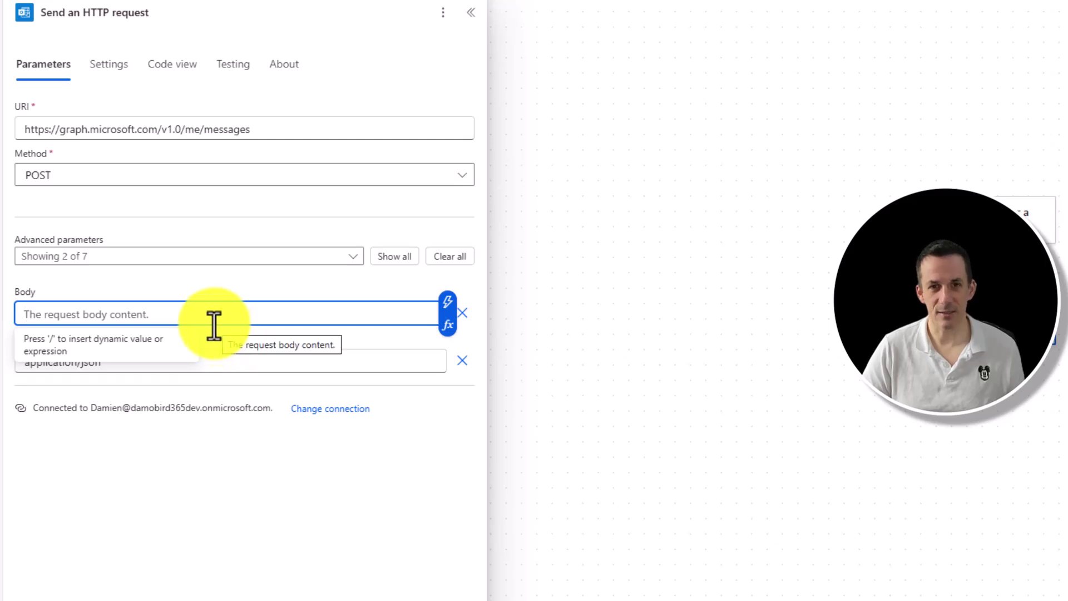
Paste the sample message JSON into Body, check subject, content and recipient, and save.
key("super+v")
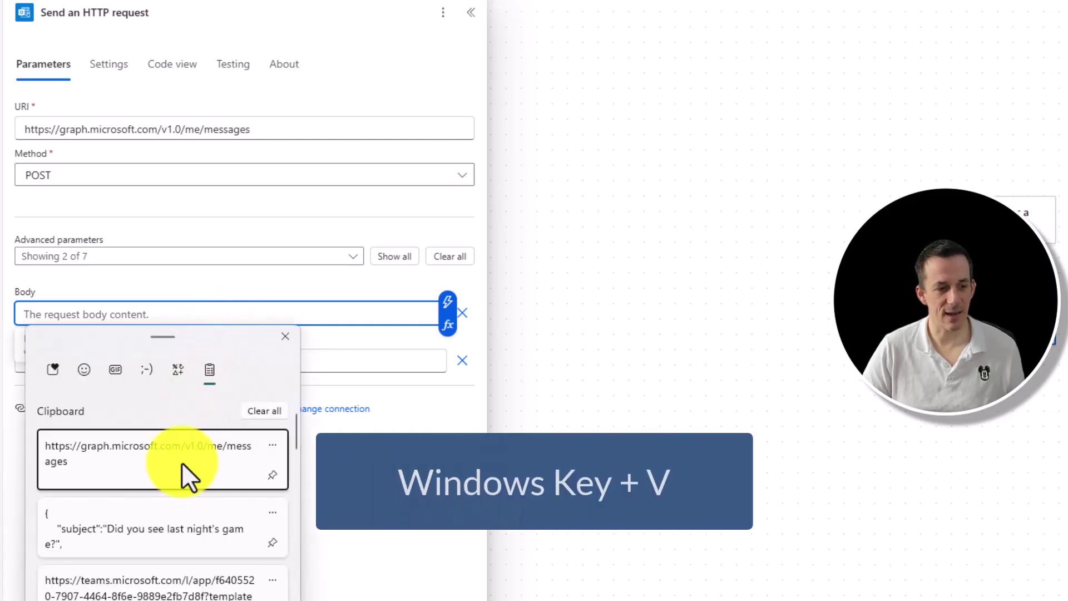
left_click(155, 544)
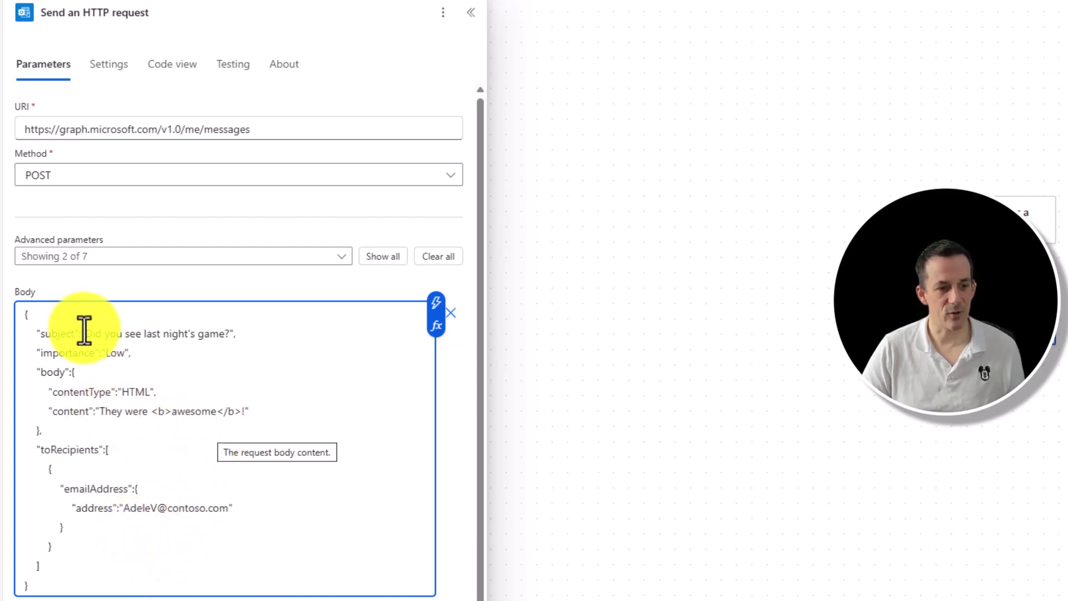
left_click_drag(85, 334, 229, 333)
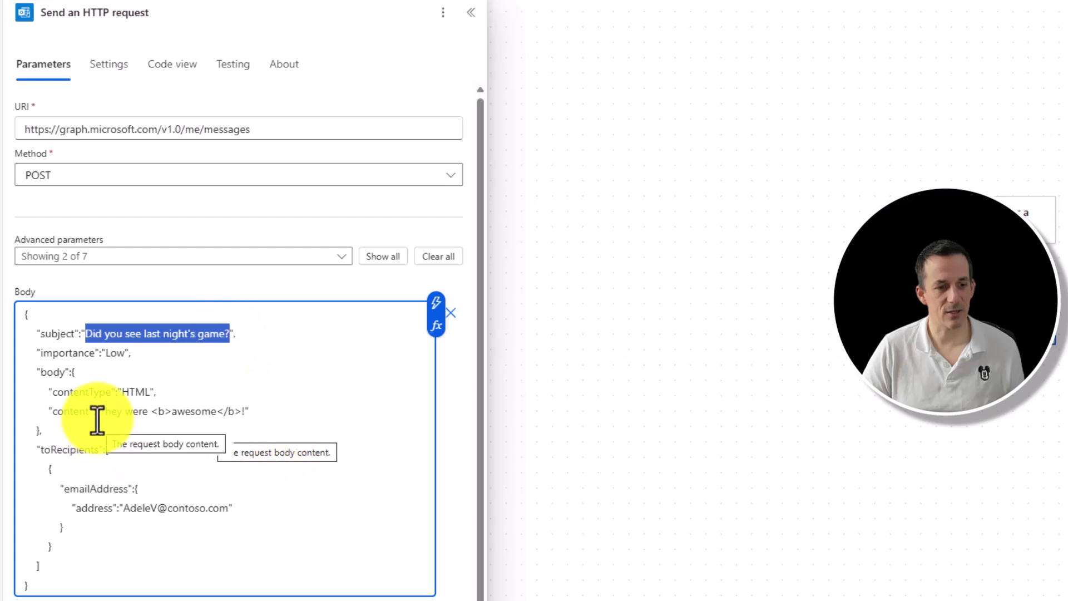
left_click_drag(103, 410, 248, 411)
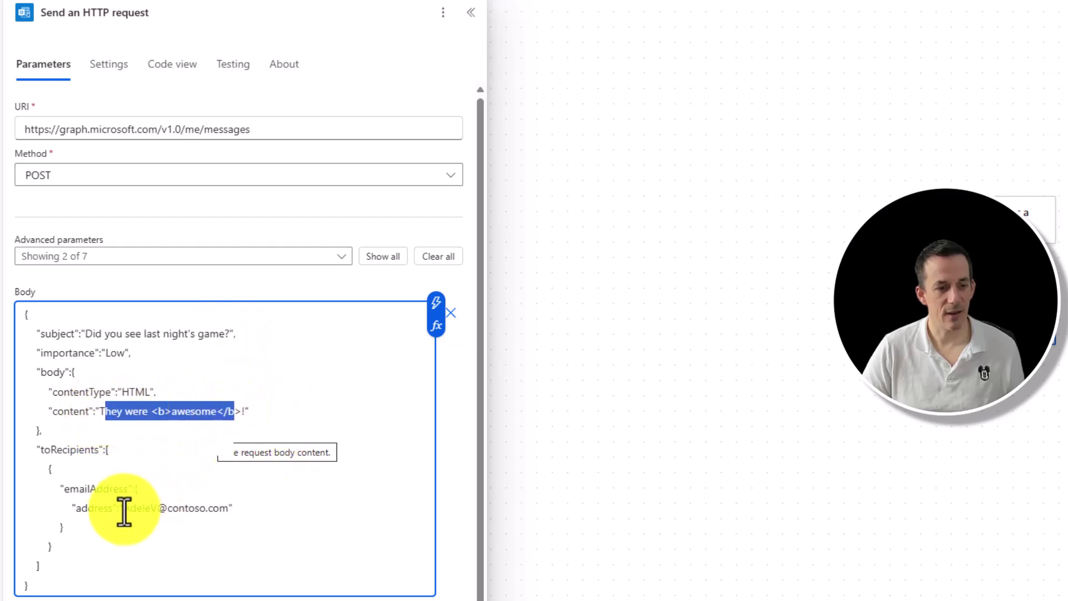
left_click(127, 510)
left_click_drag(127, 510, 230, 508)
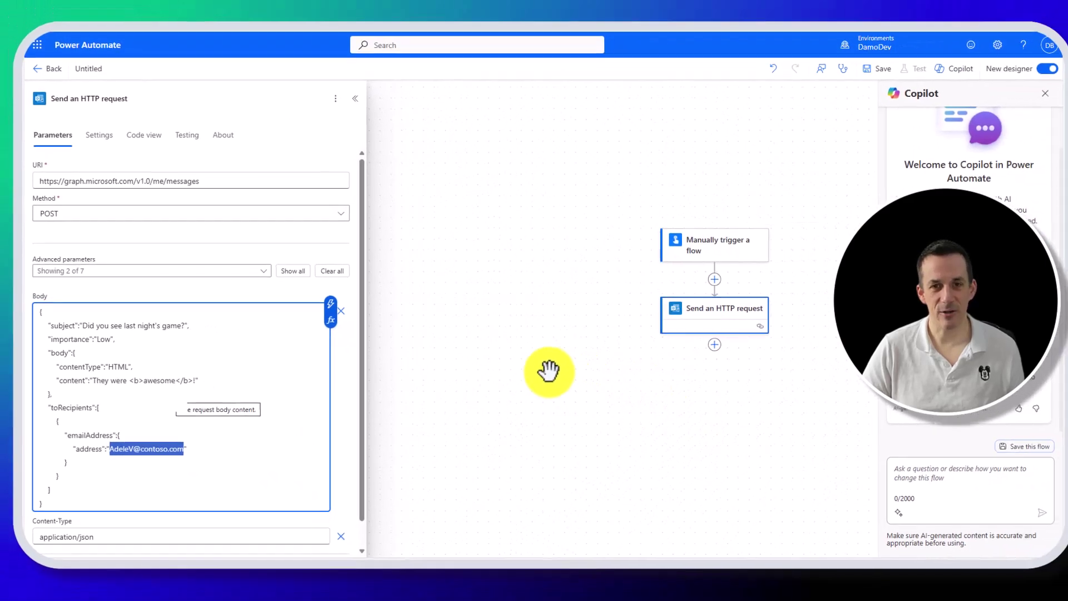
left_click(851, 77)
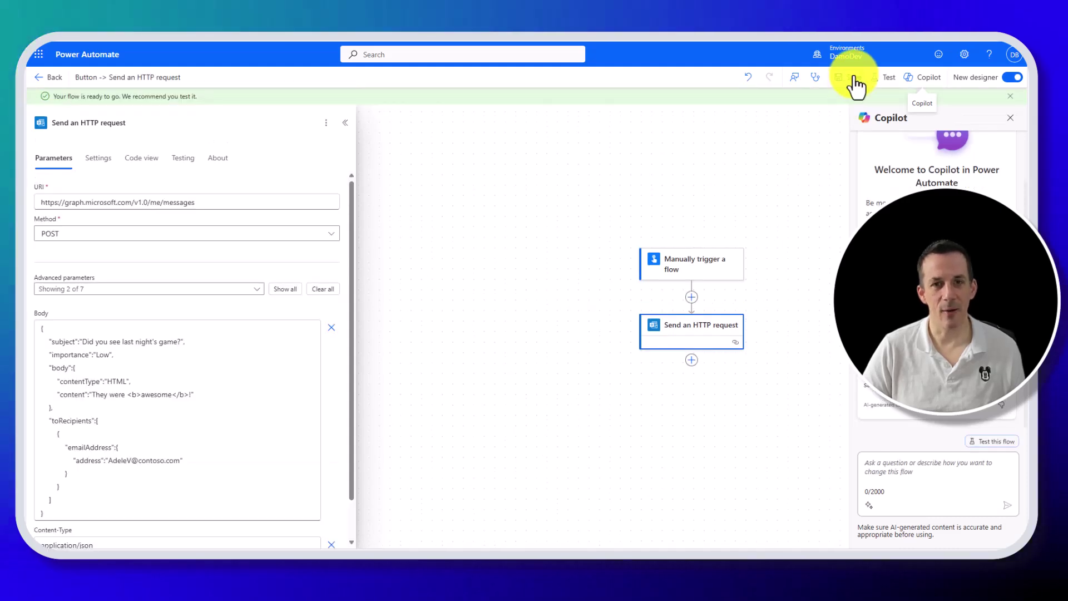
Start a manual test run of the saved flow.
left_click(889, 78)
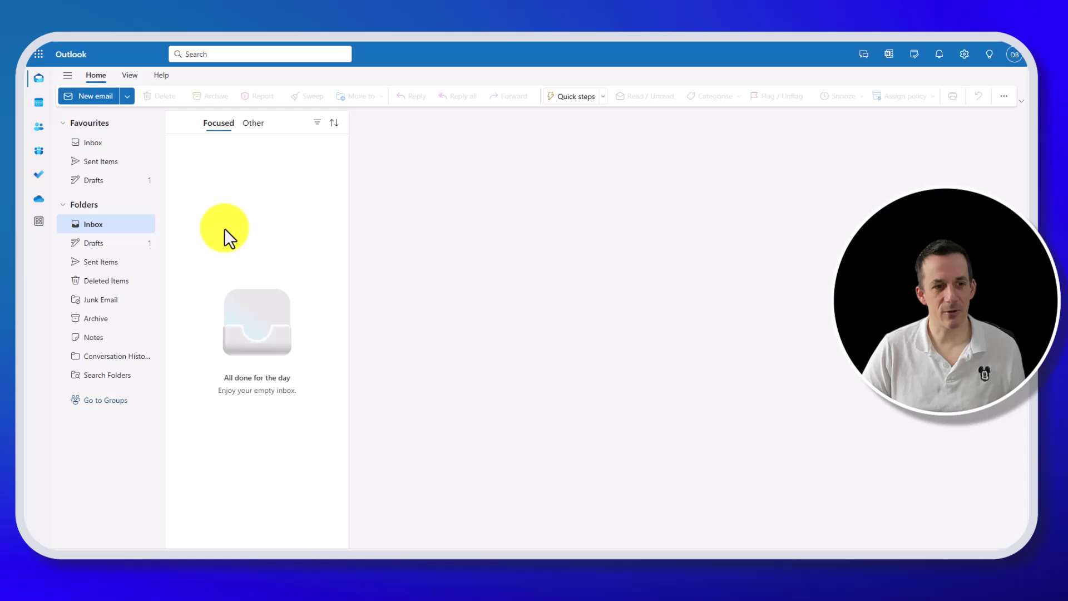
Open the 'Did you see last night's game?' draft in Outlook's Drafts folder.
left_click(102, 249)
left_click(238, 185)
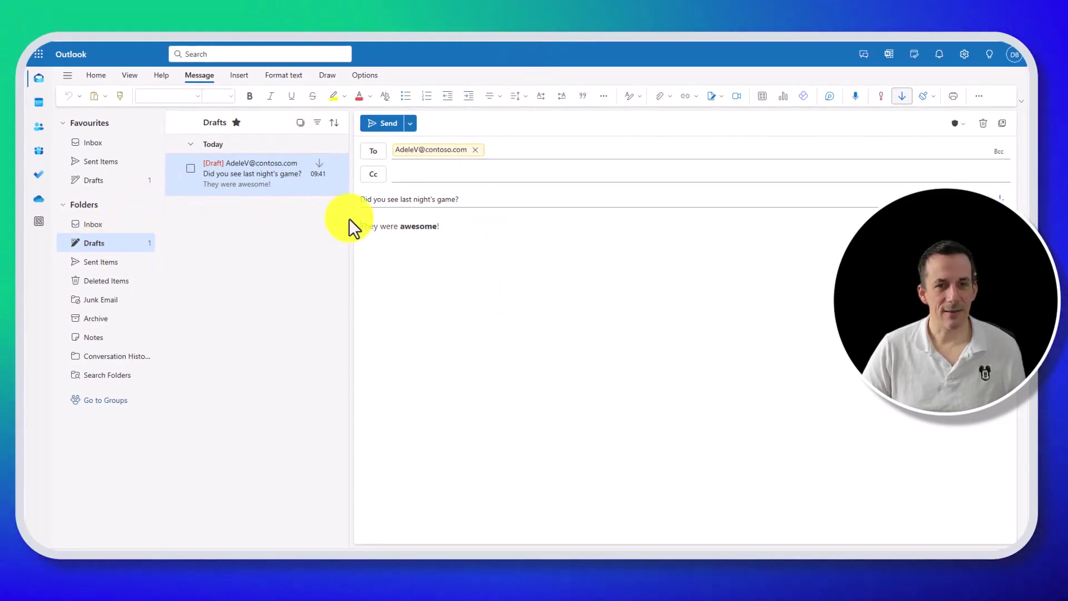
Create a blank Excel workbook and name it DraftEmailsTable.
key("ctrl+t")
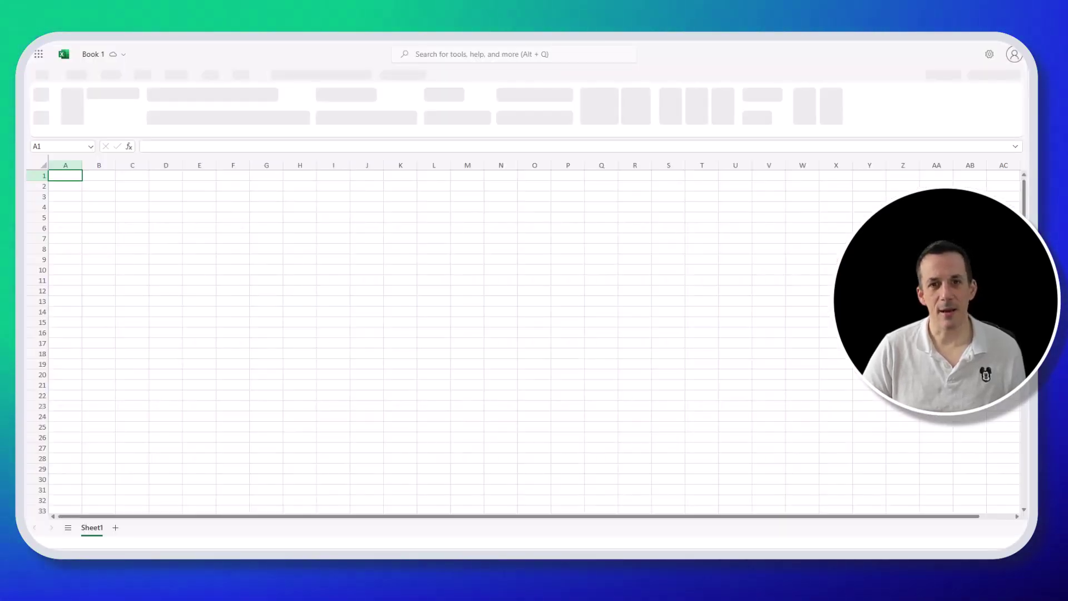
left_click(102, 54)
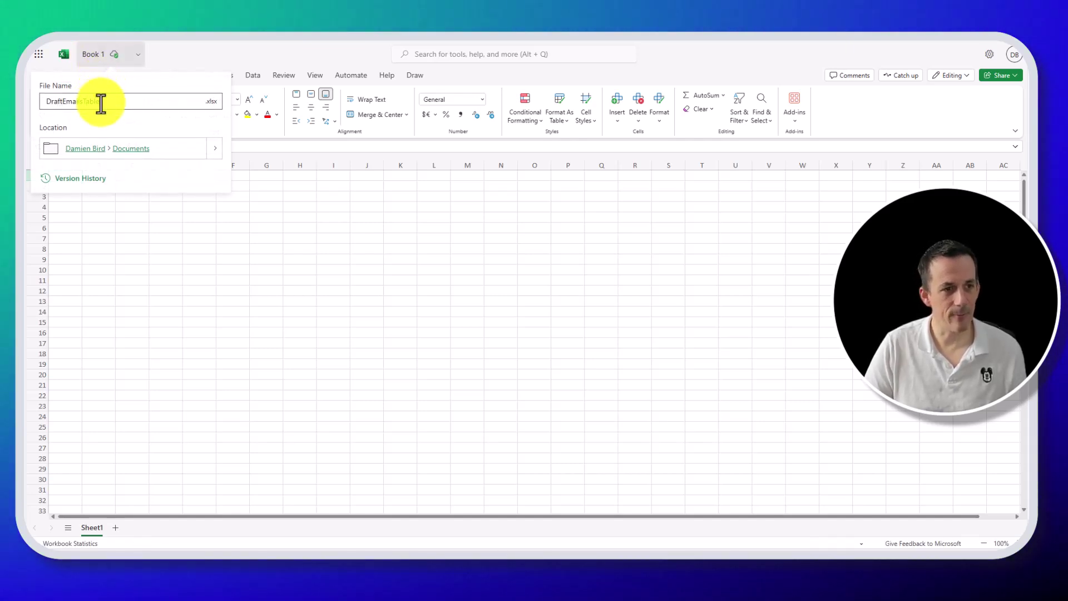
key("Return")
Enter the headers Email, Subject and Body in A1:C1.
scroll(87, 187, "up", 3)
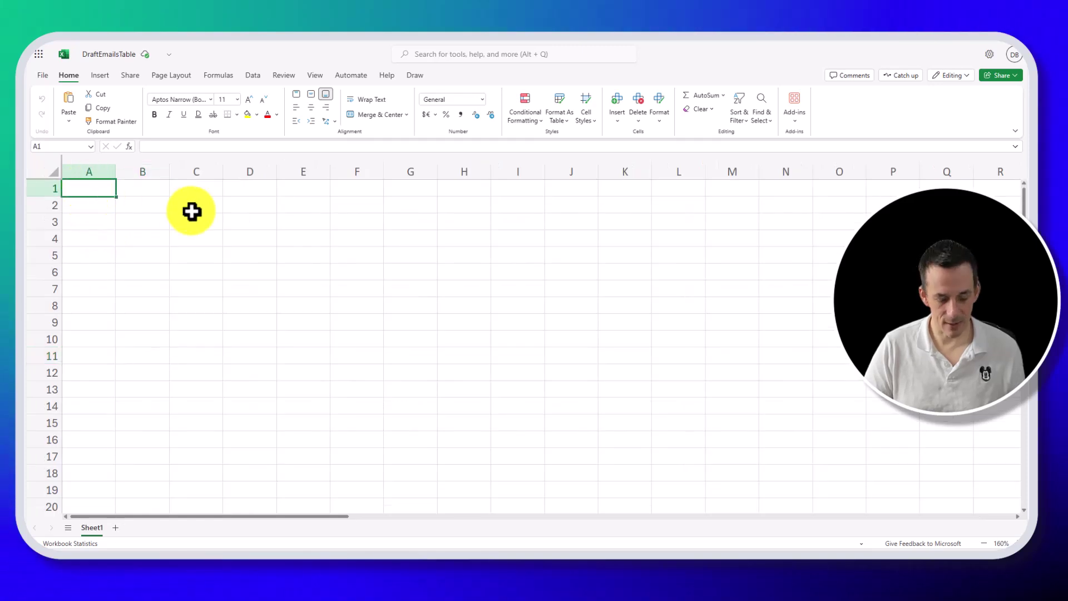
type("Email")
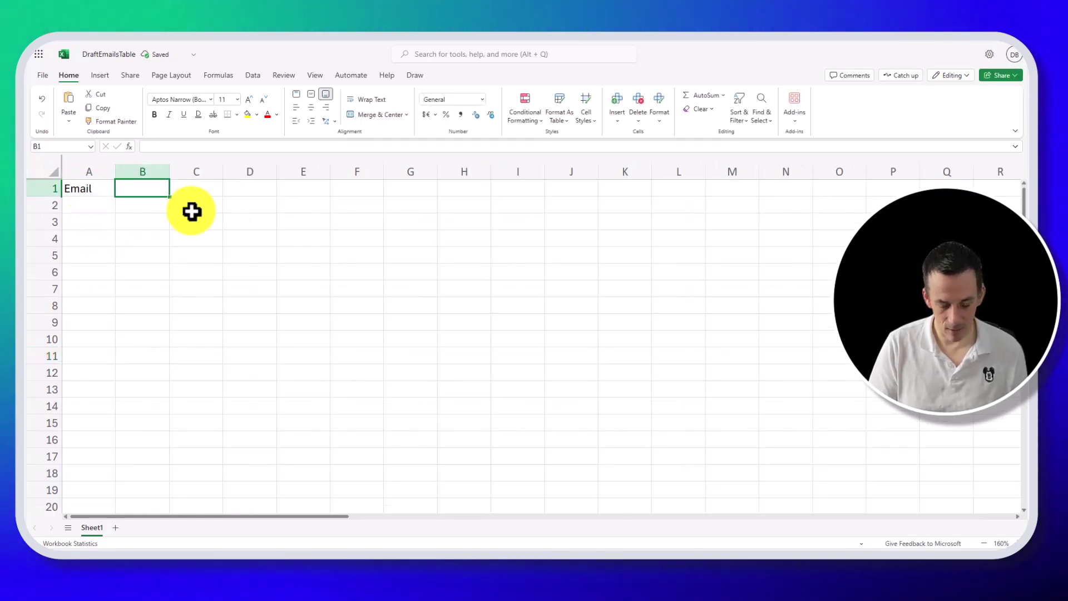
type("Subjec")
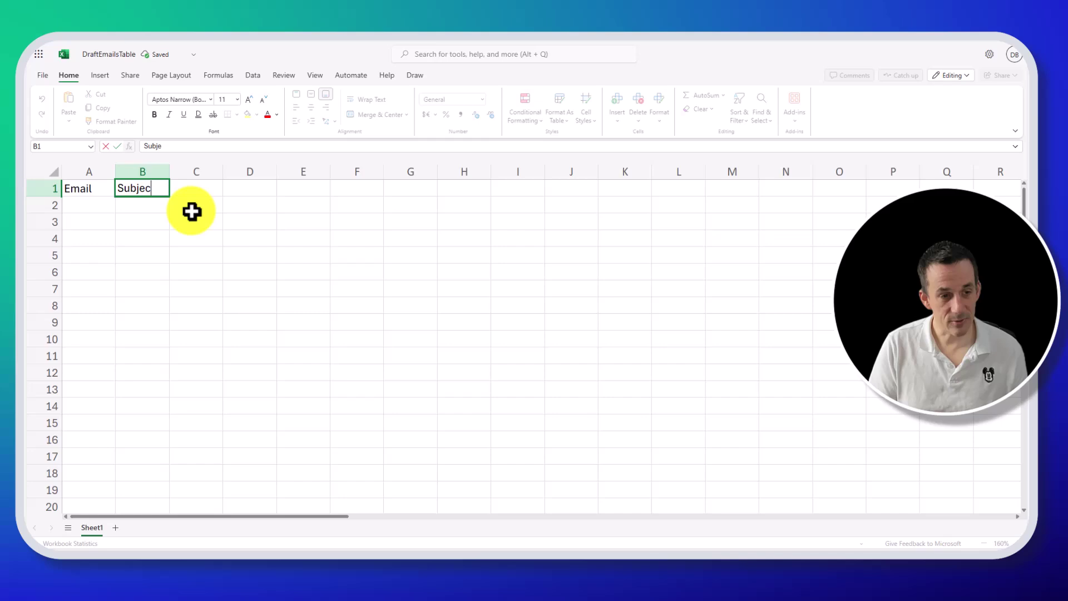
type("t")
key("Tab")
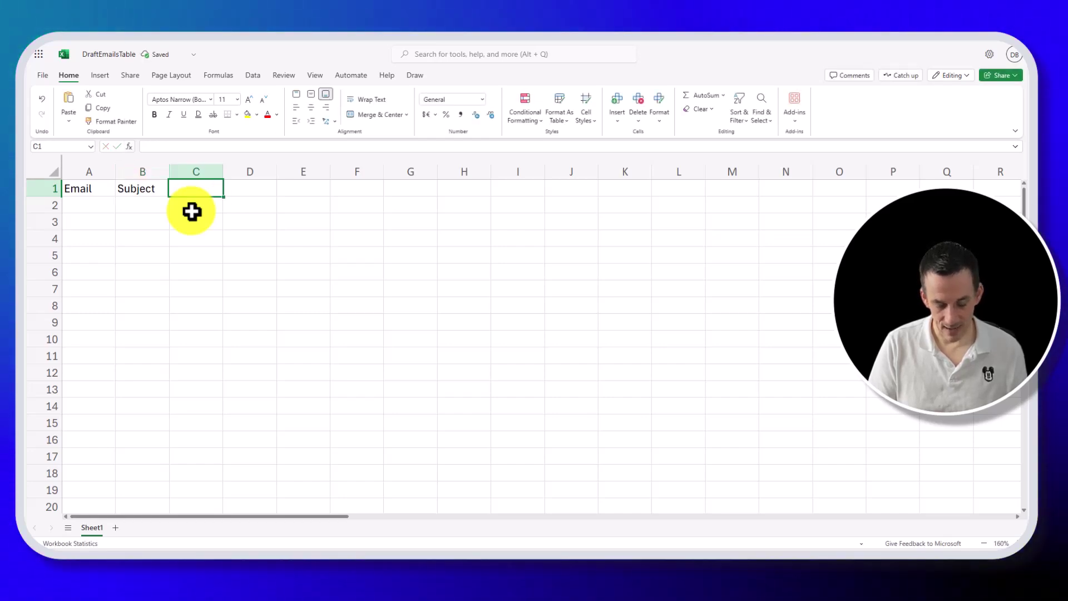
type("Body")
key("Tab")
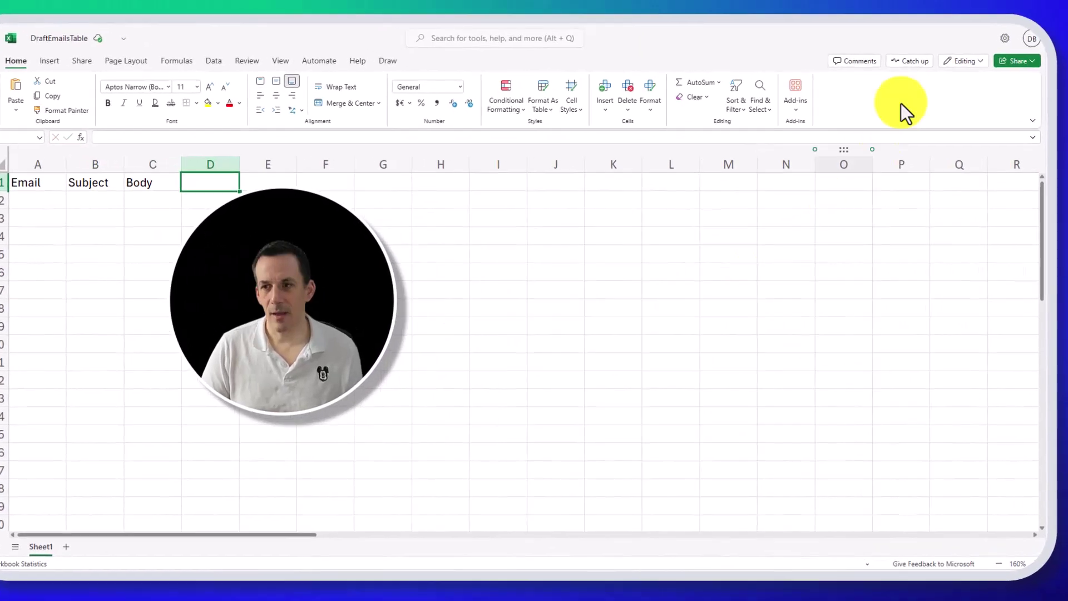
key("ctrl+shift+period")
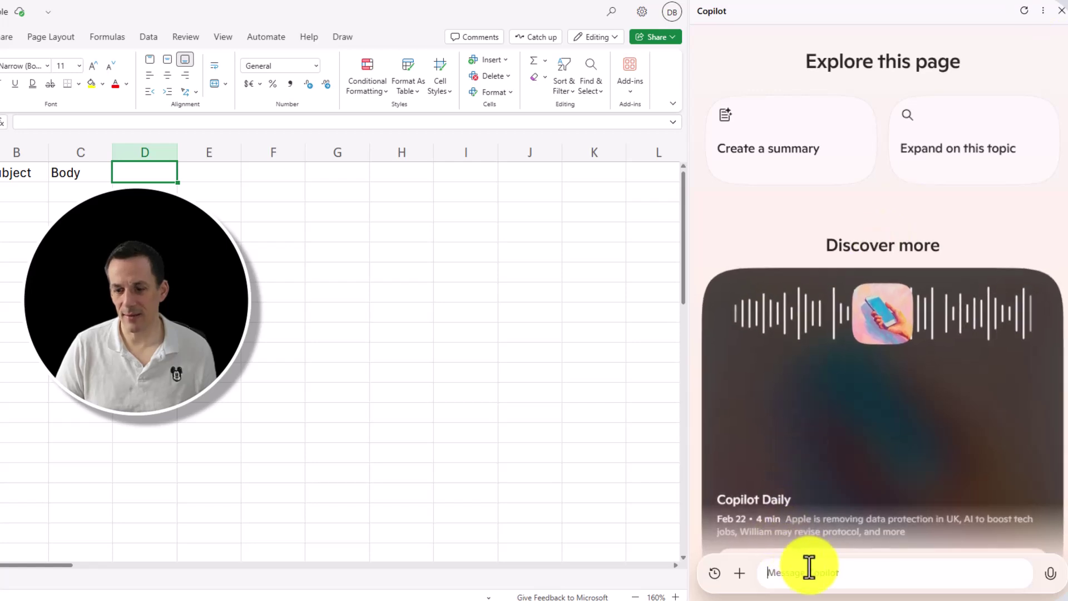
Ask Copilot for five sample Inverness Caledonian Thistle emails in a table, then copy that table.
left_click(837, 582)
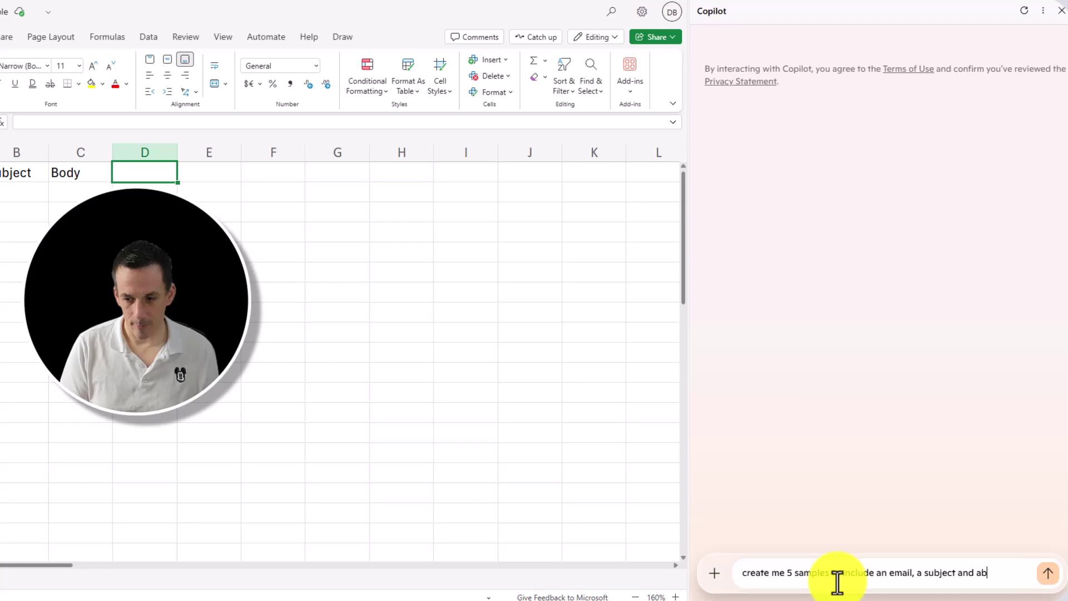
type("able")
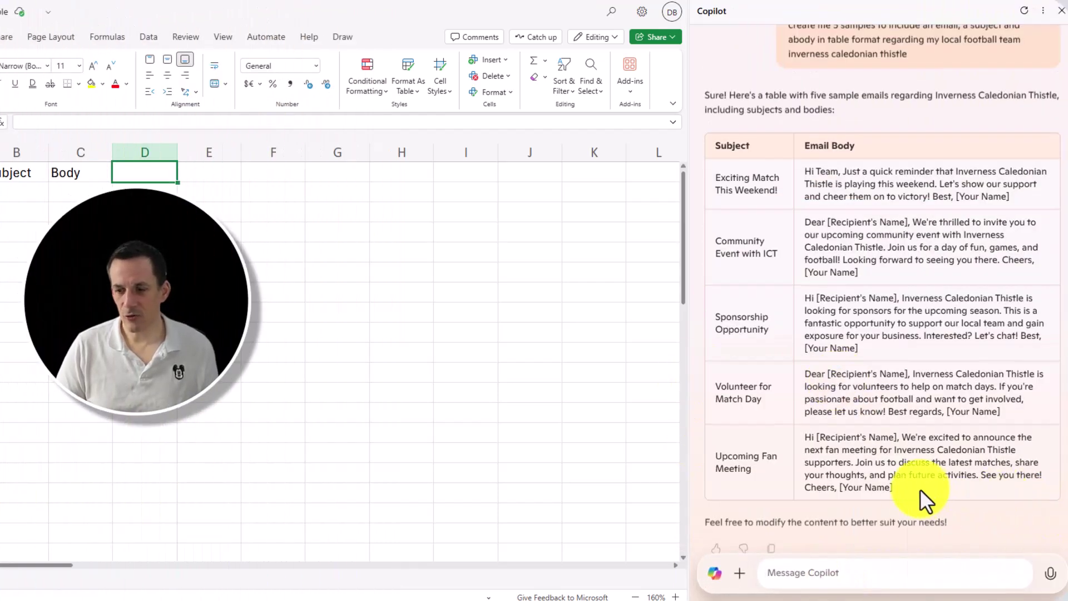
left_click_drag(921, 489, 721, 187)
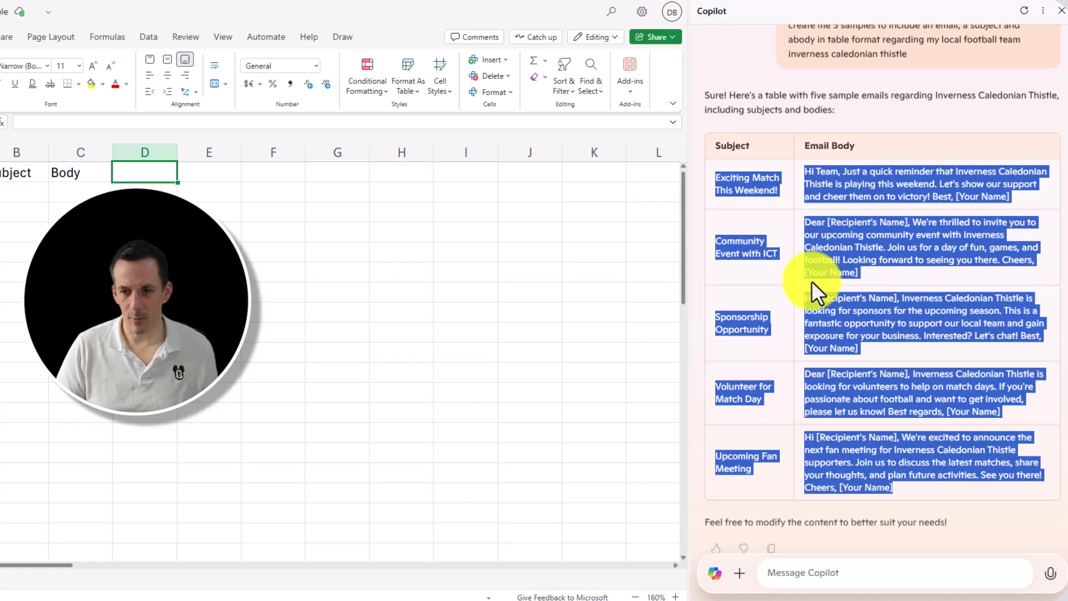
key("ctrl+c")
Paste the email table at B2 and autofit the Subject and Body columns.
left_click(17, 192)
key("ctrl+v")
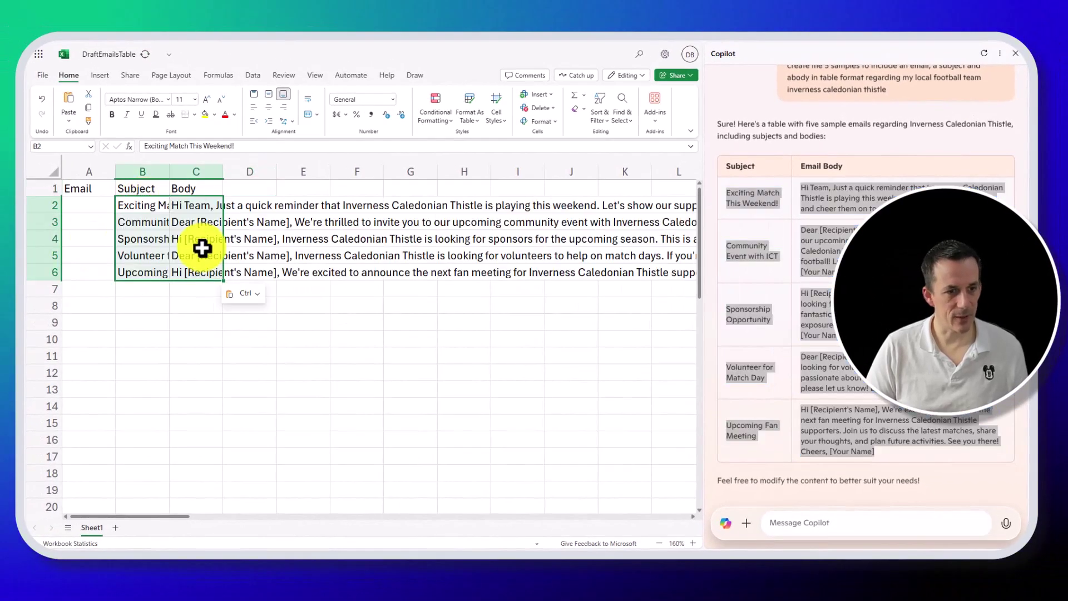
double_click(223, 172)
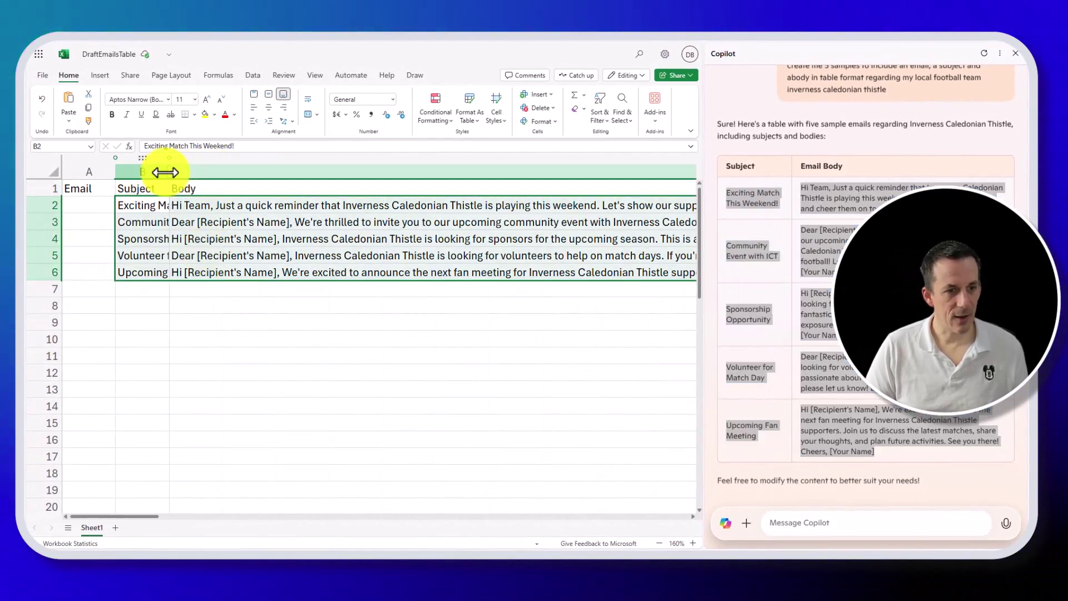
double_click(168, 173)
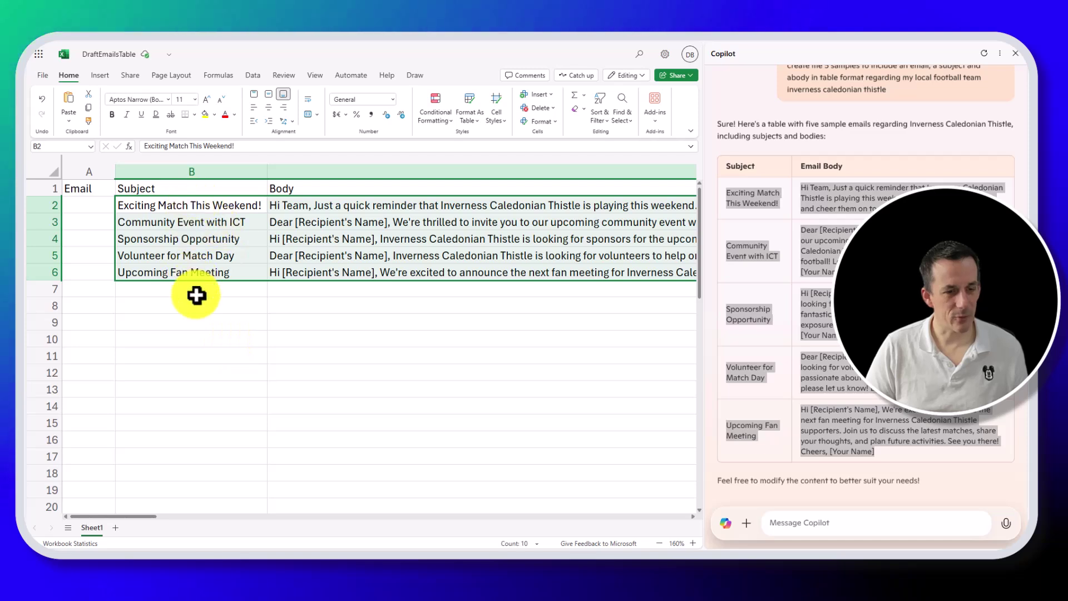
Enter the recipient's email address in A2, fill it down to A6, and select A1:C6.
left_click(79, 204)
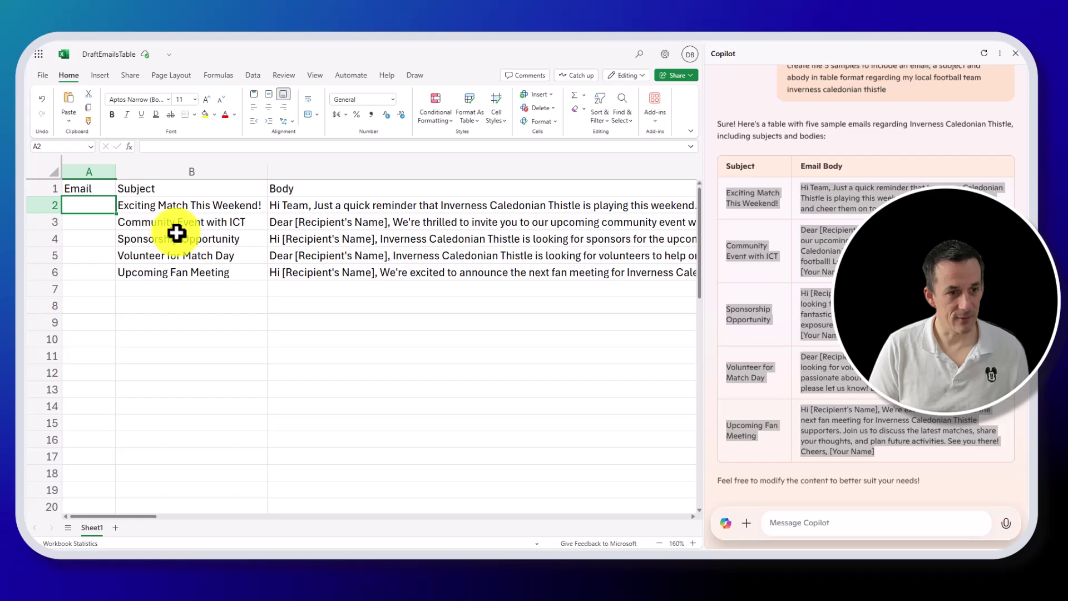
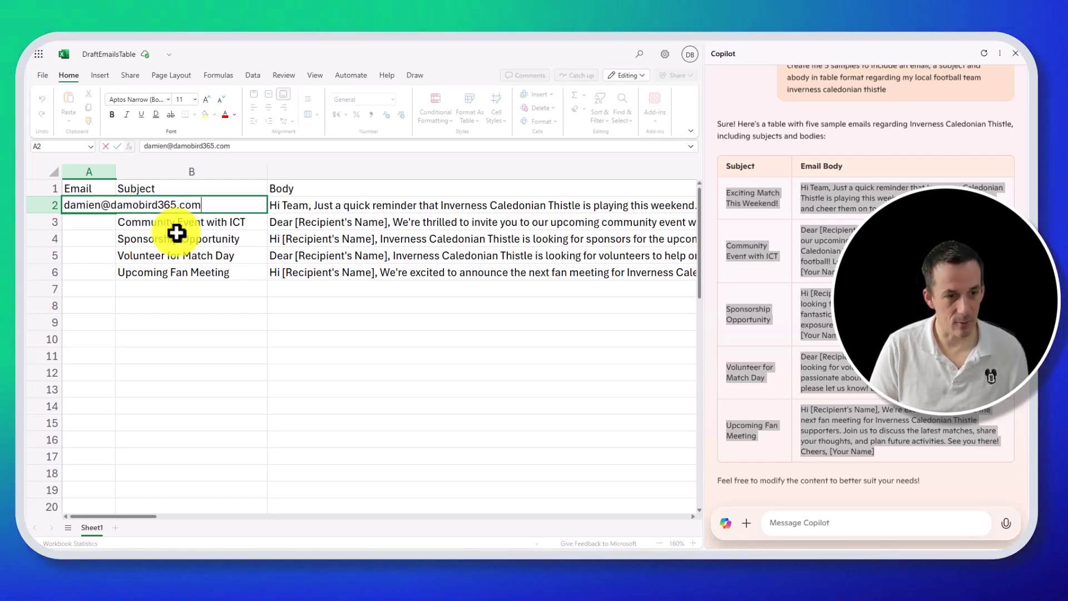
key("Return")
left_click(109, 210)
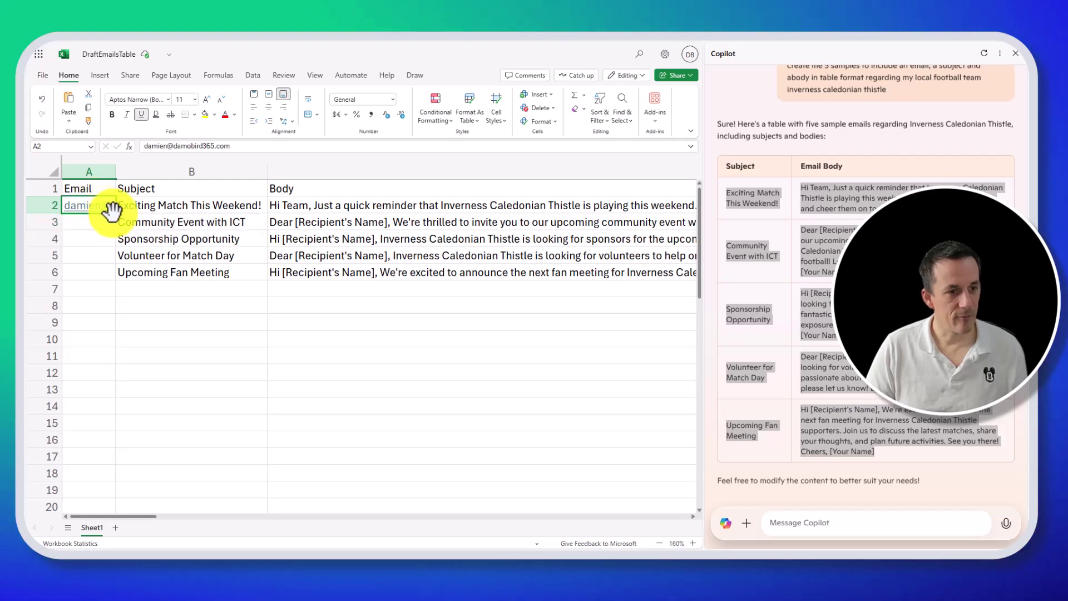
left_click_drag(115, 214, 112, 274)
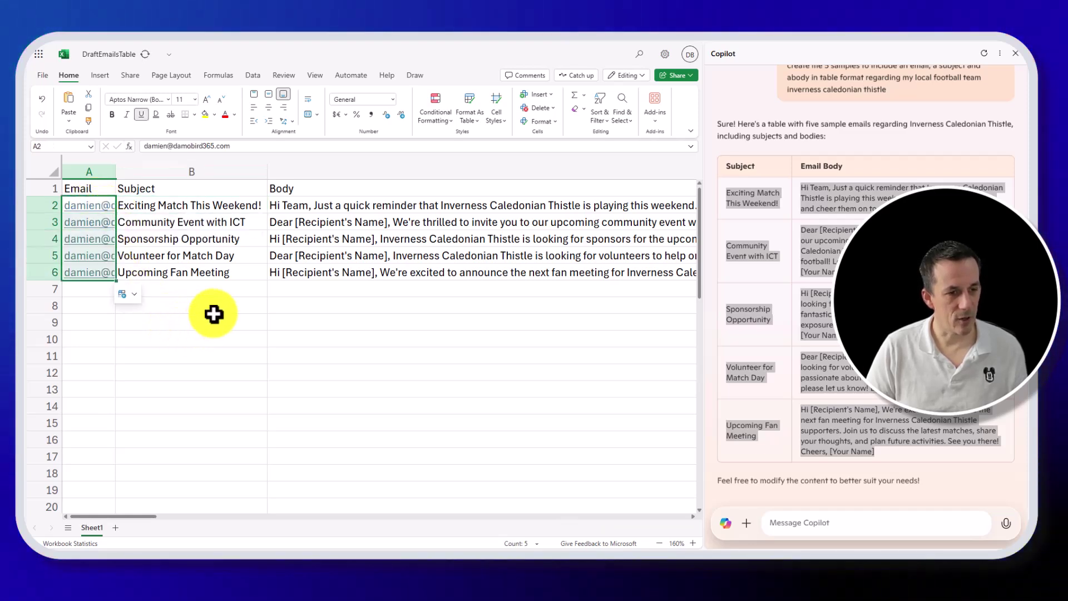
left_click(214, 315)
left_click_drag(100, 190, 337, 272)
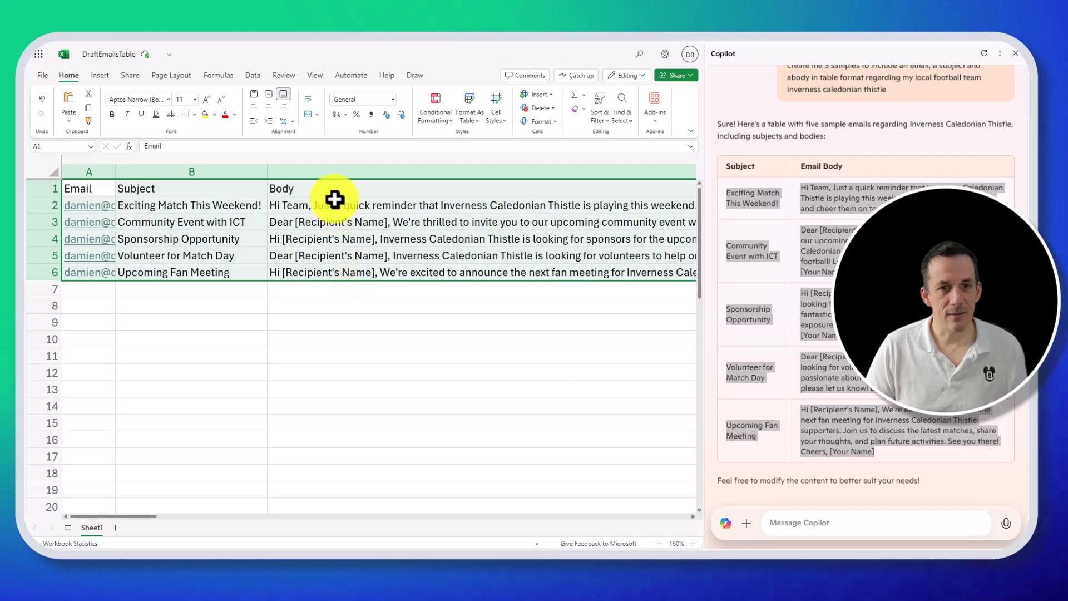
Close the Copilot pane, turn A1:C6 into a table with headers, and begin renaming Table1.
left_click(1017, 54)
left_click(100, 76)
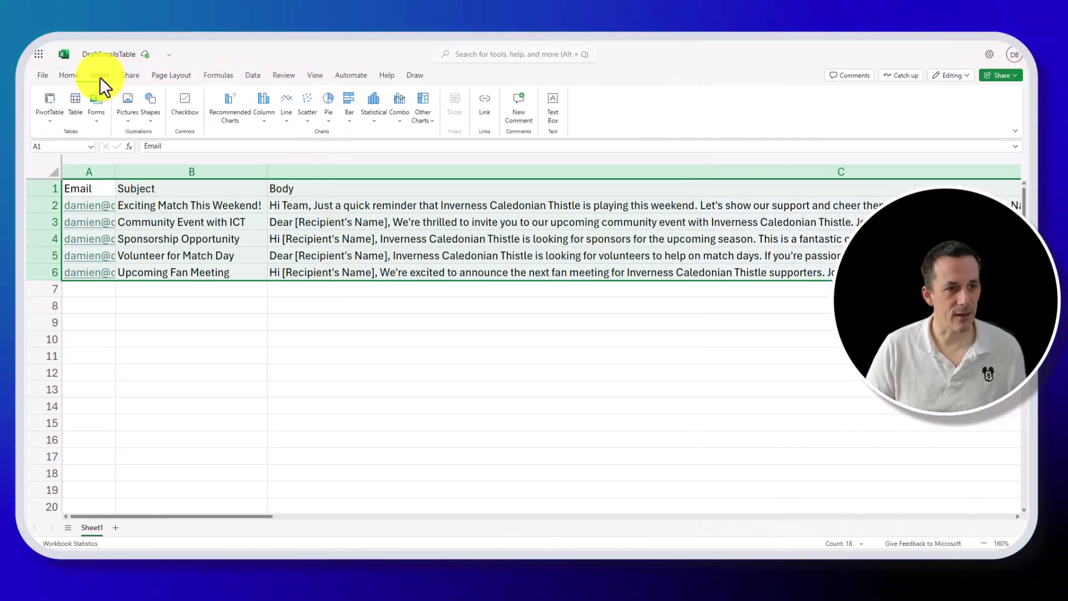
left_click(75, 106)
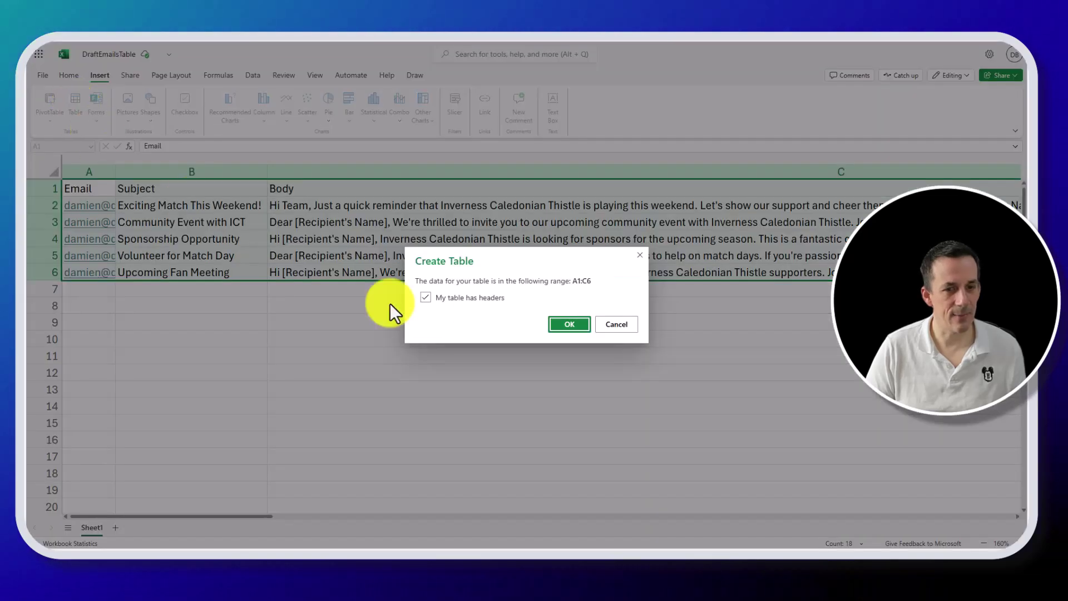
left_click(566, 324)
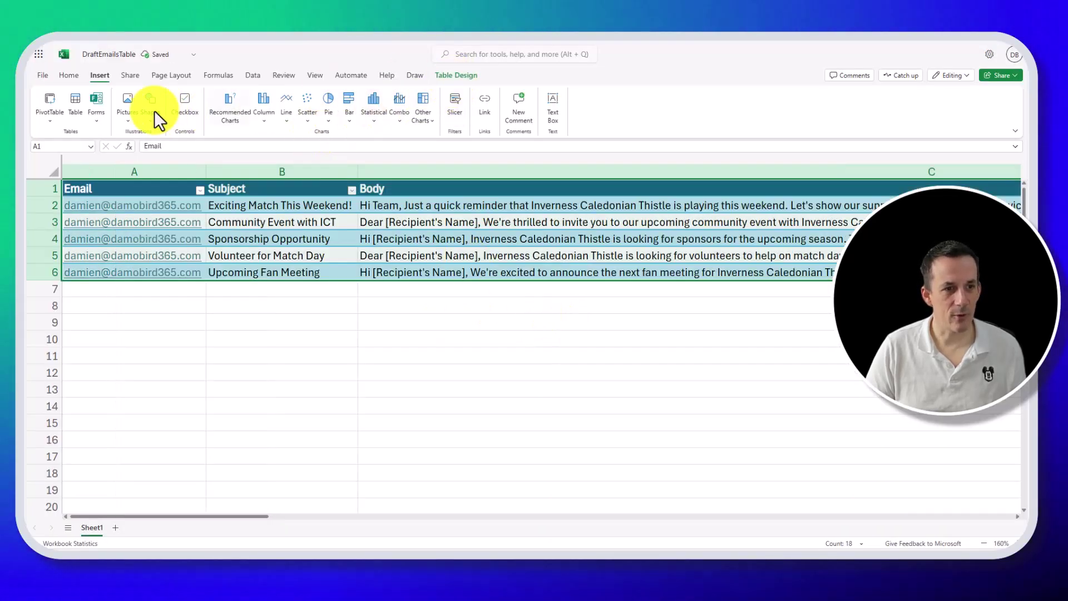
left_click(458, 76)
left_click(84, 95)
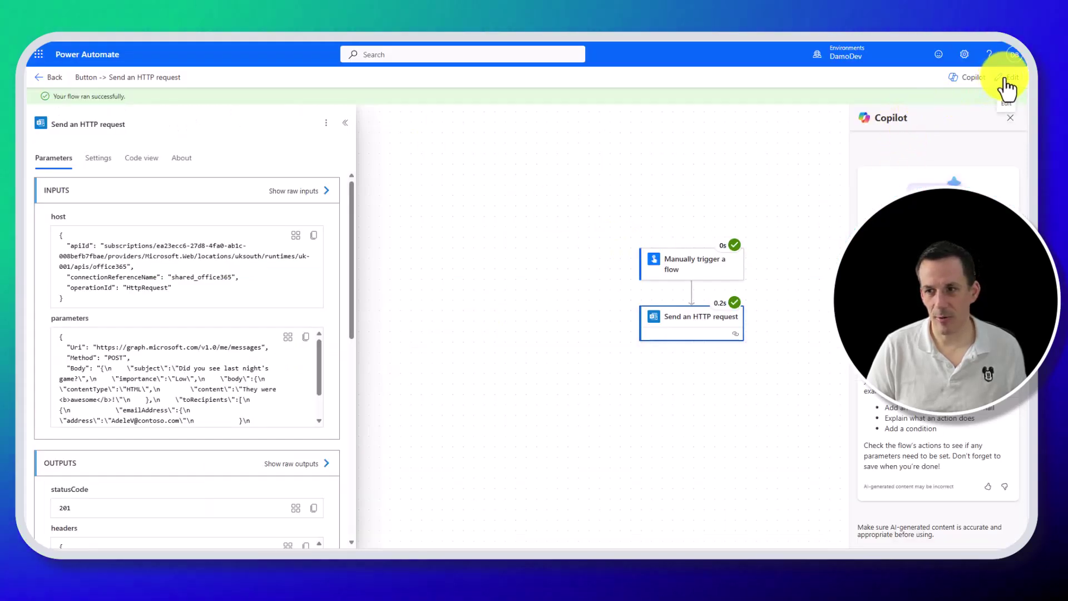
Add a 'List rows present in a table' step before the HTTP request.
left_click(1006, 79)
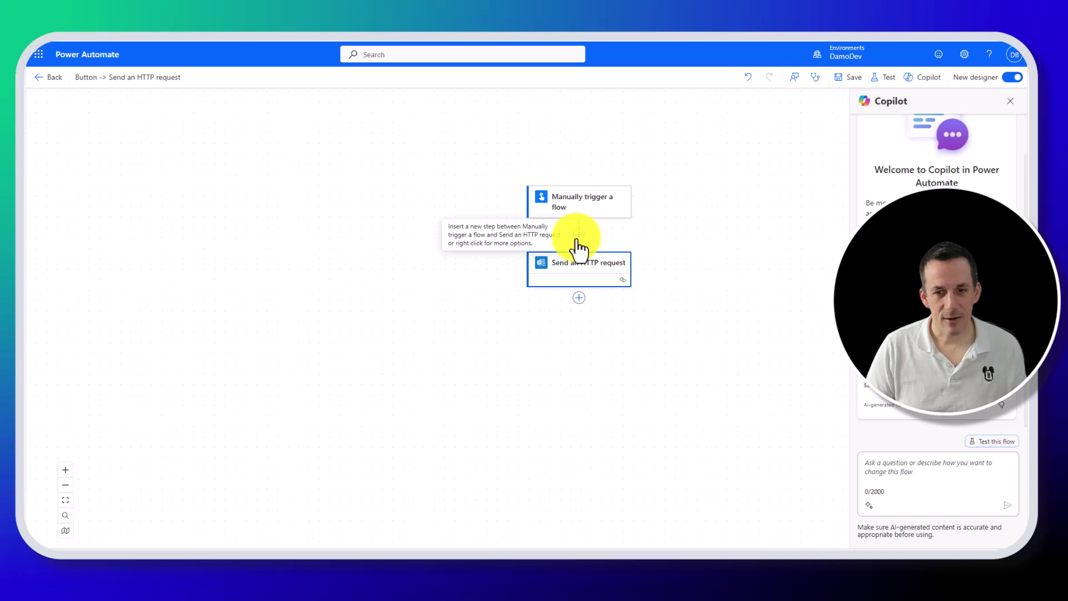
left_click(578, 238)
type("list rows")
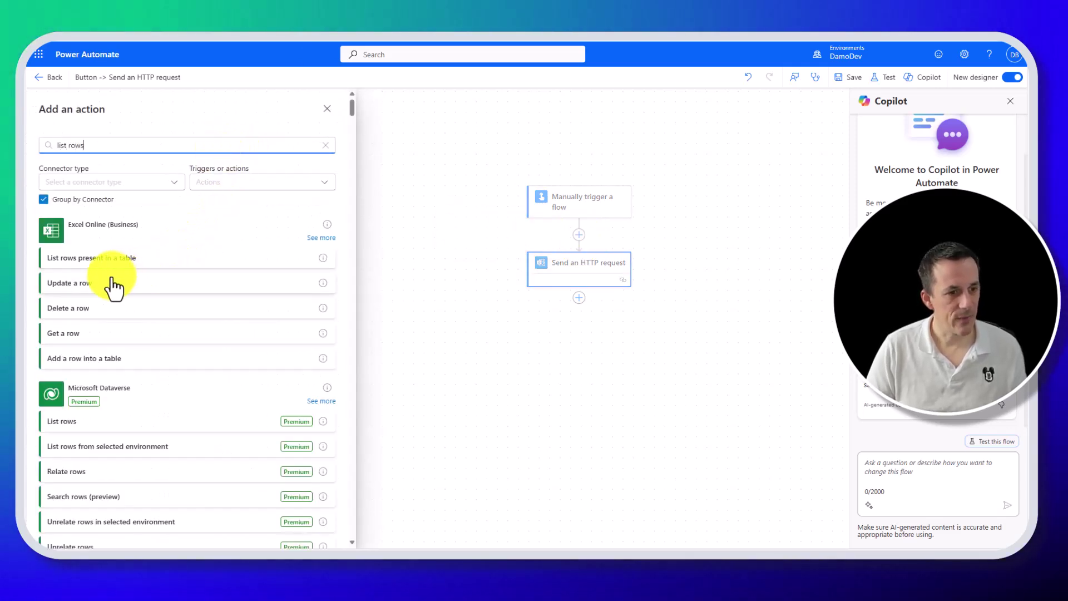
left_click(106, 259)
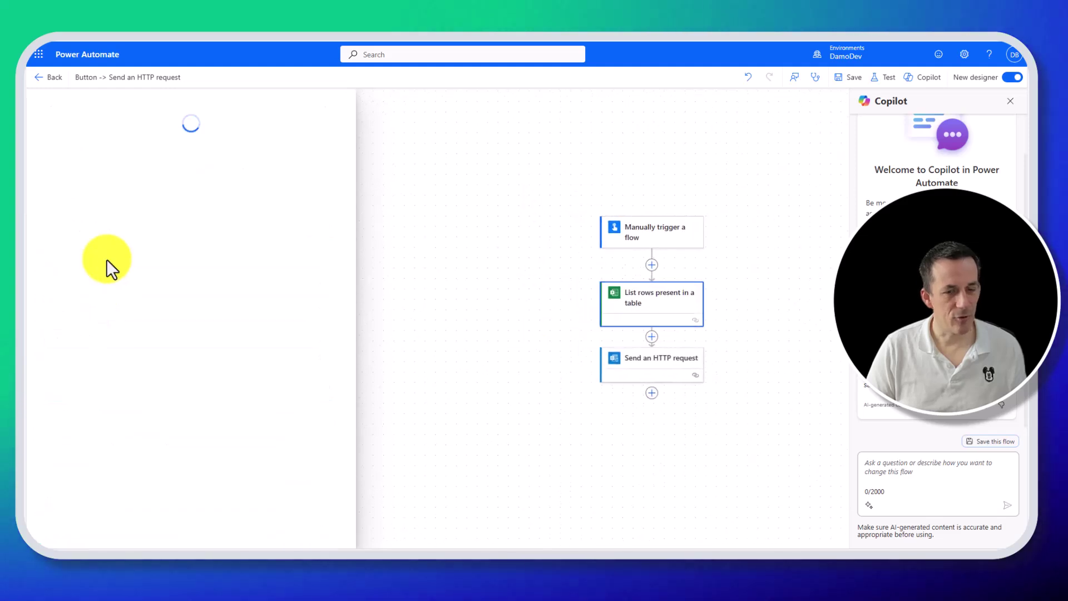
Point it at OneDrive for Business, OneDrive, DraftEmailsTable.xlsx and the DraftEmails table.
left_click(340, 185)
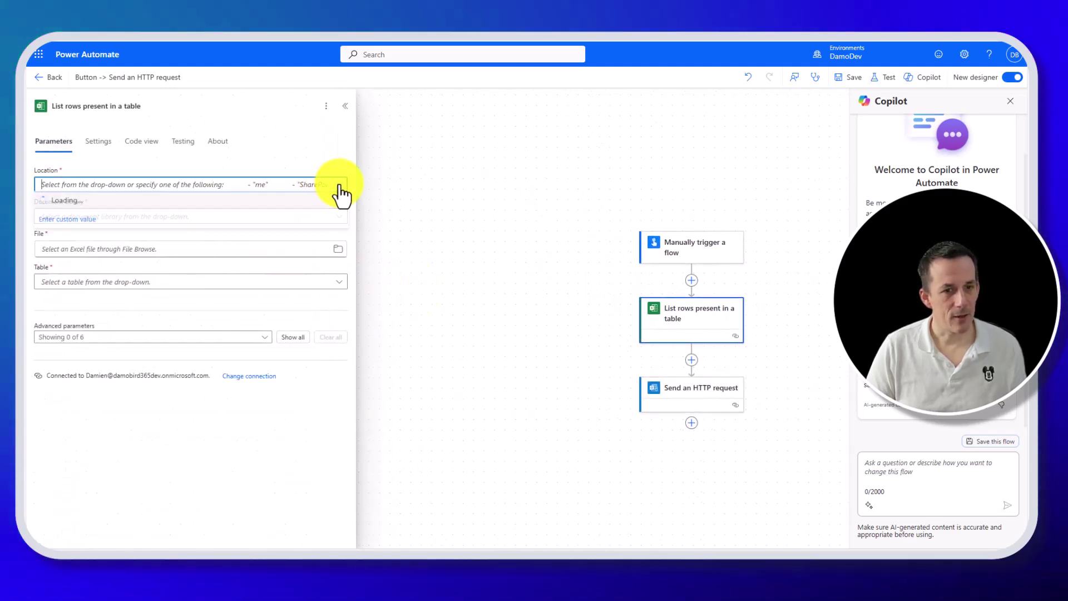
left_click(167, 202)
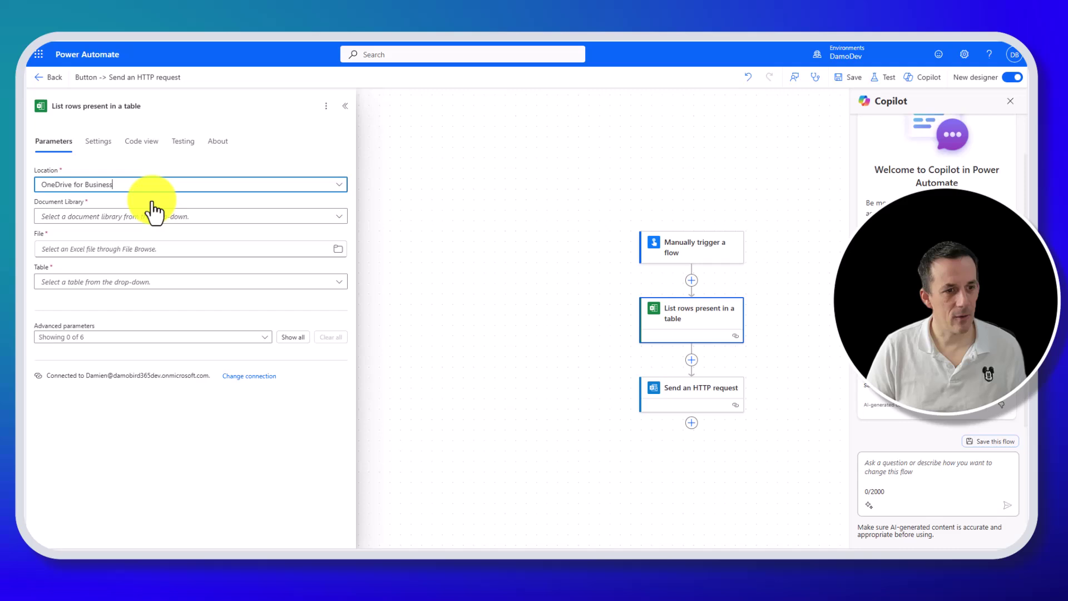
left_click(339, 217)
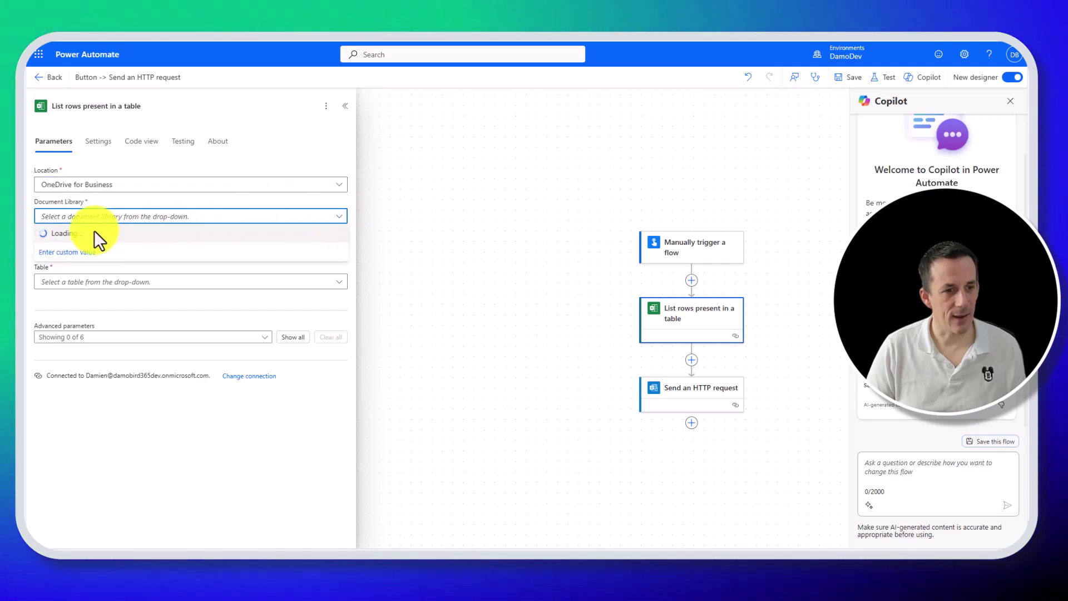
left_click(69, 233)
left_click(338, 250)
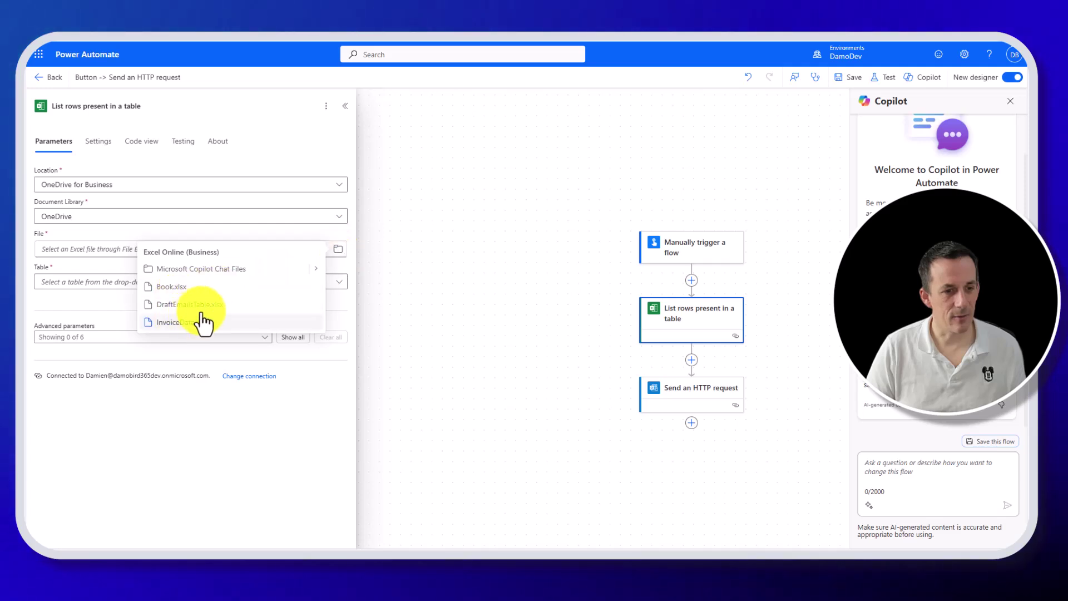
left_click(201, 305)
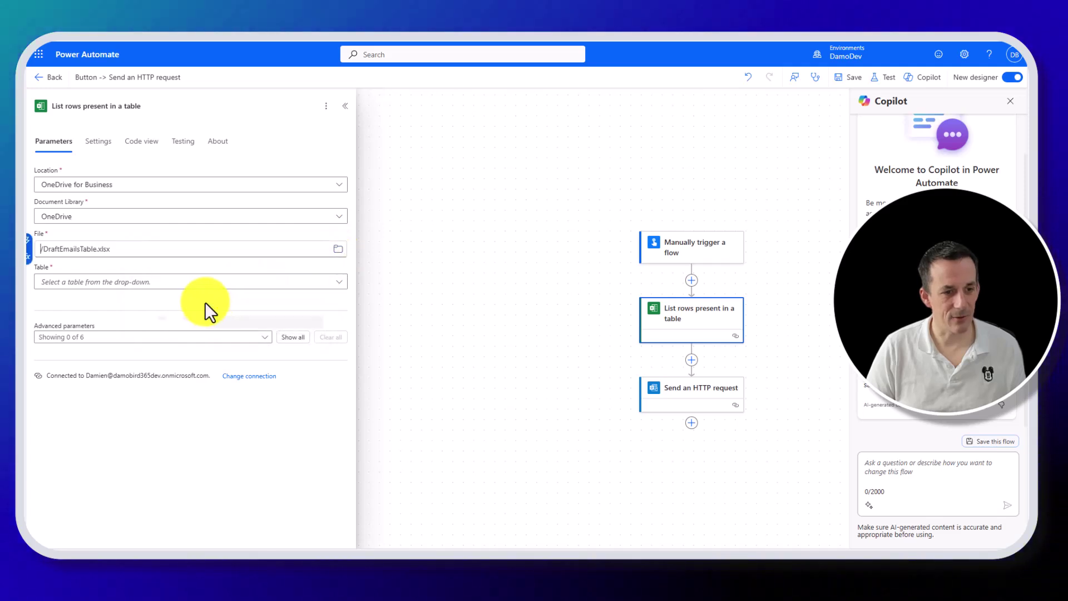
left_click(343, 283)
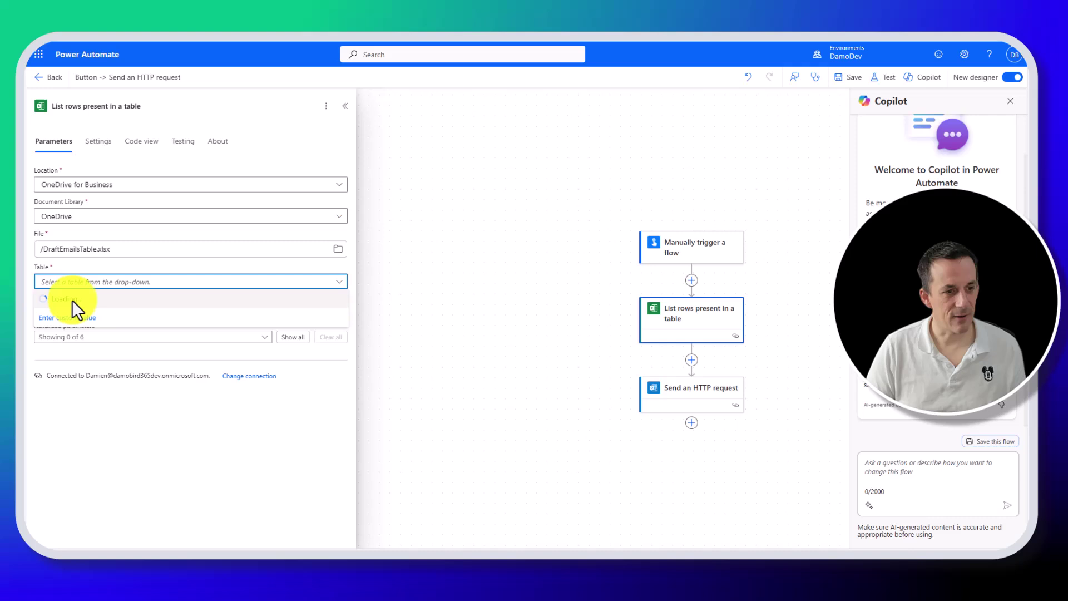
left_click(73, 299)
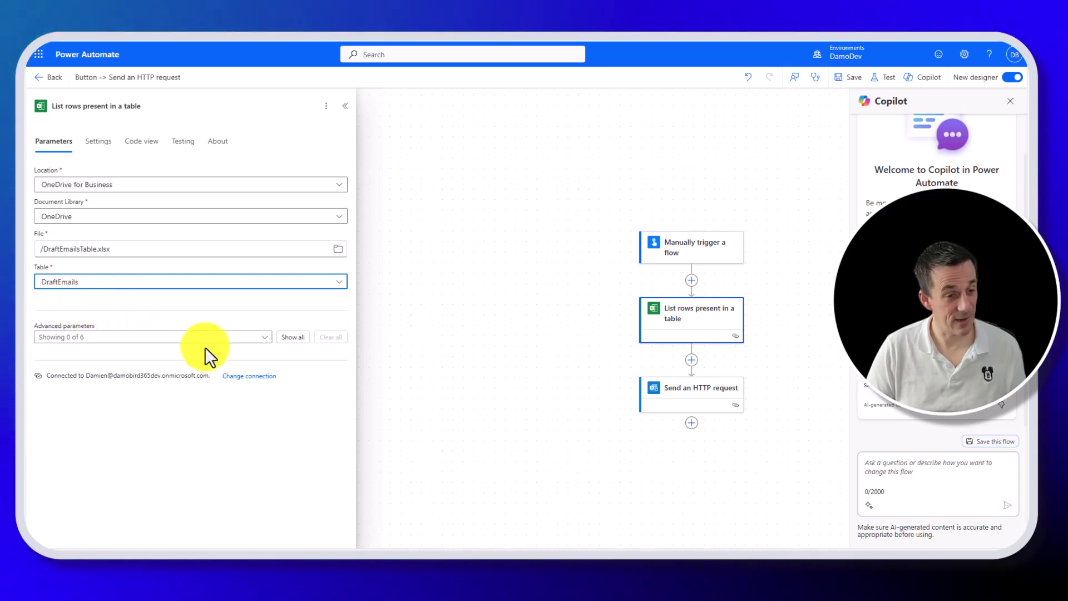
left_click(700, 399)
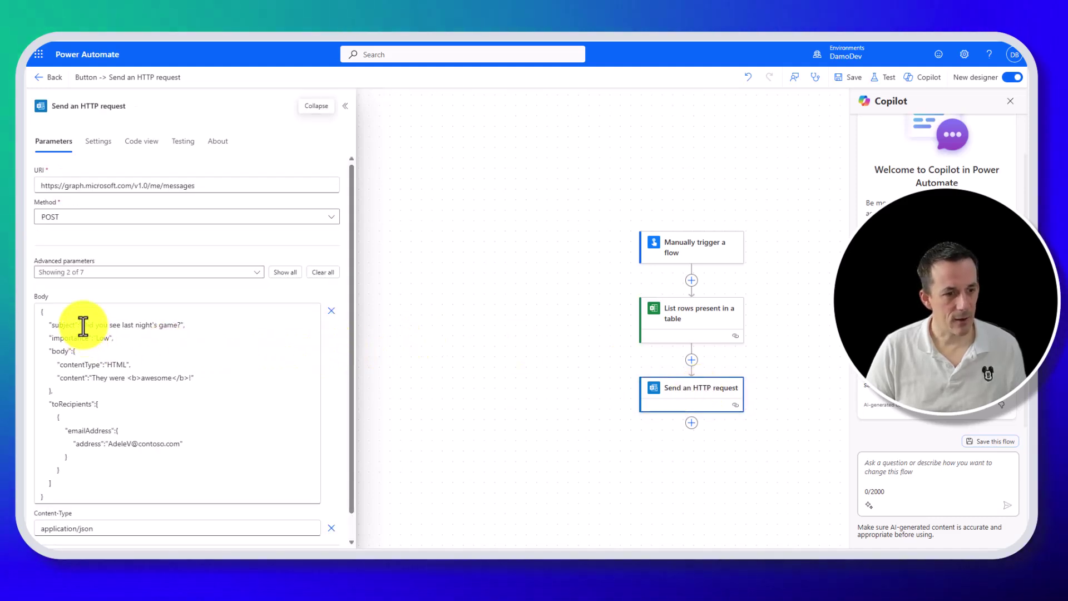
Replace the sample subject and message content with each row's Subject and Body.
left_click_drag(82, 325, 182, 326)
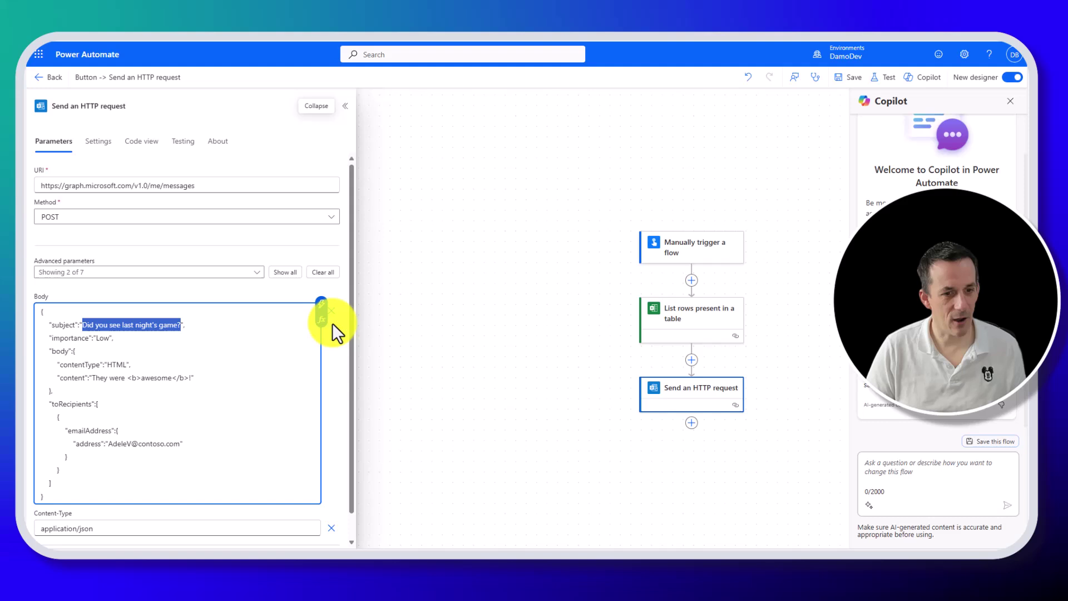
left_click(323, 307)
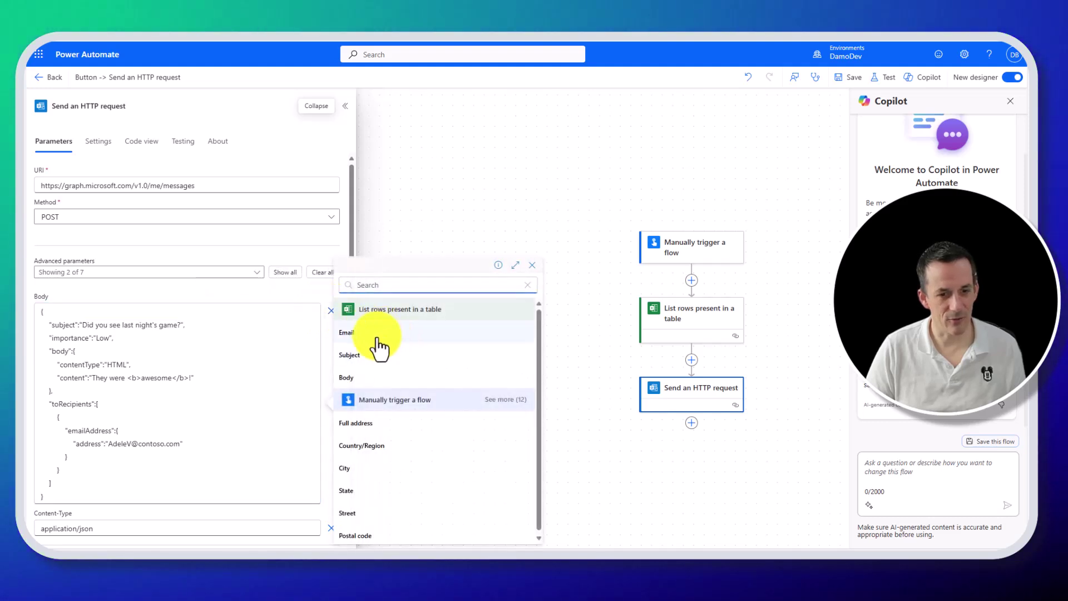
left_click(375, 357)
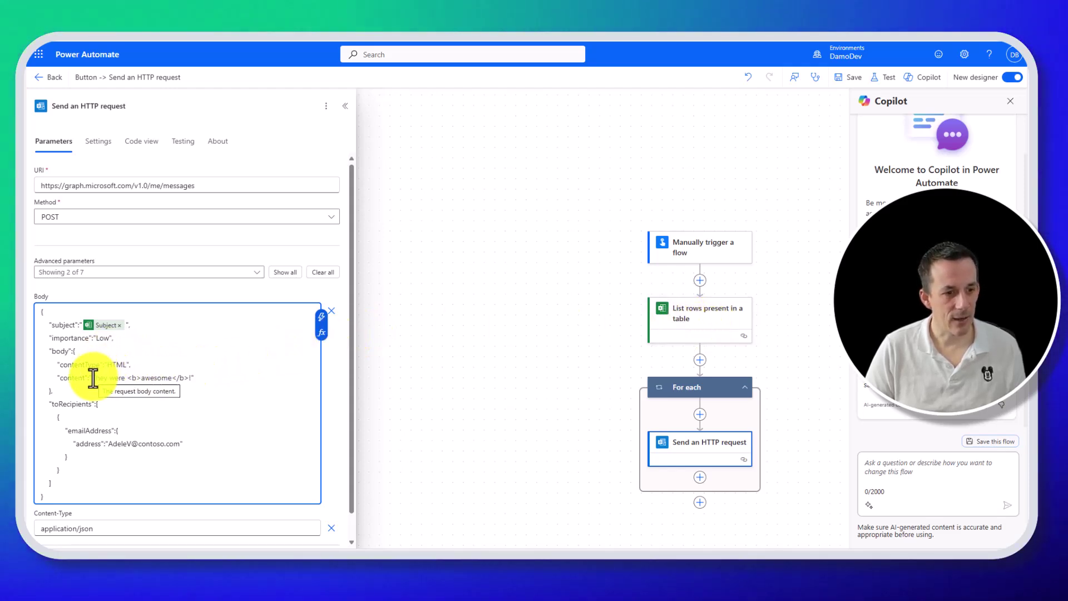
left_click_drag(92, 378, 191, 378)
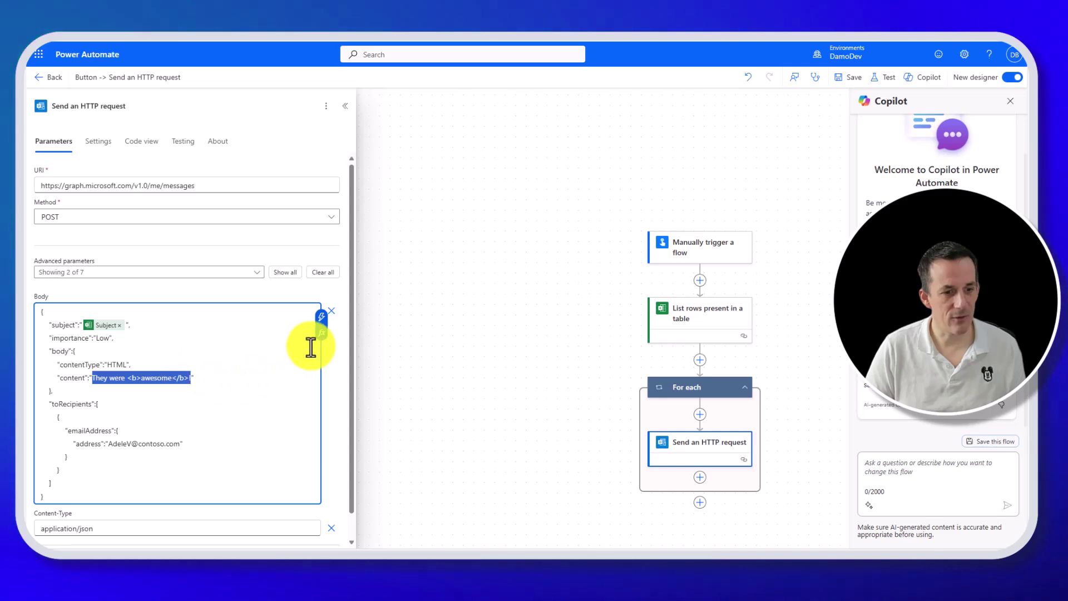
left_click(321, 317)
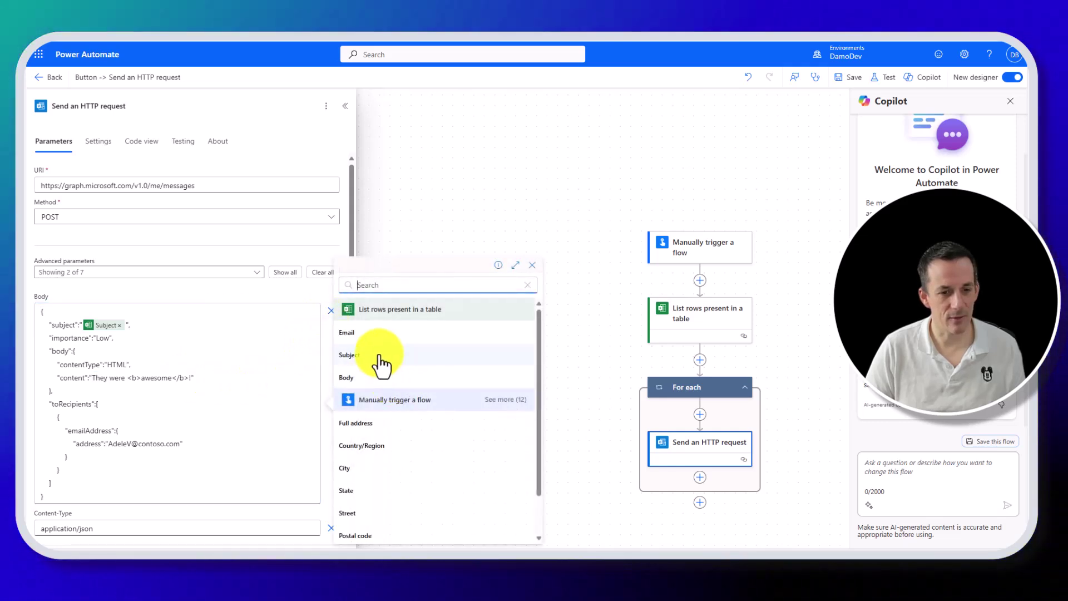
left_click(369, 378)
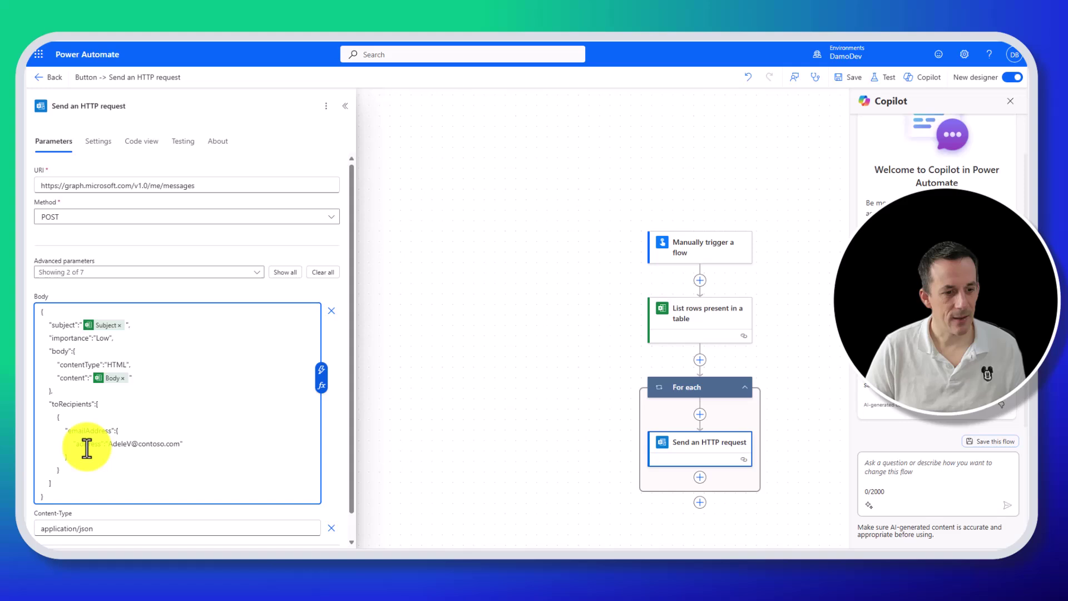
Use each row's Email as recipient and change the importance from Low to Medium.
left_click_drag(108, 443, 180, 444)
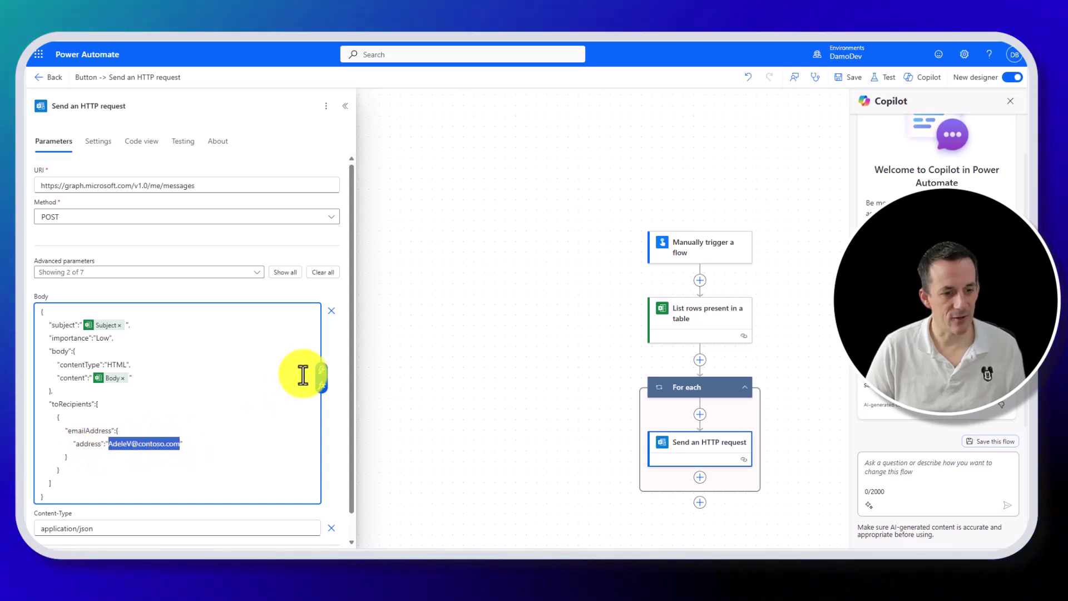
left_click(322, 372)
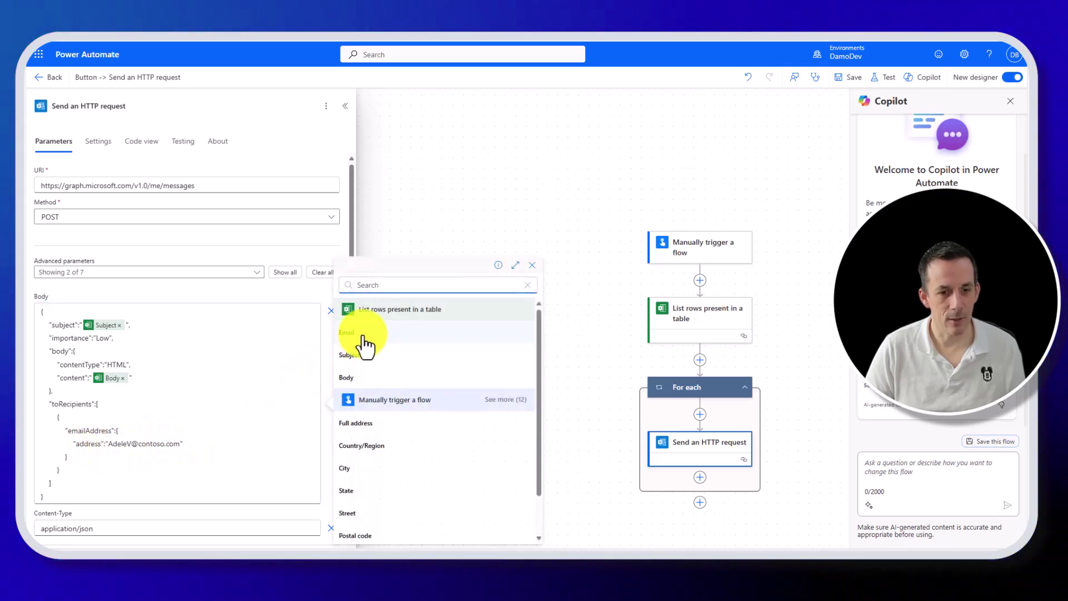
left_click(363, 335)
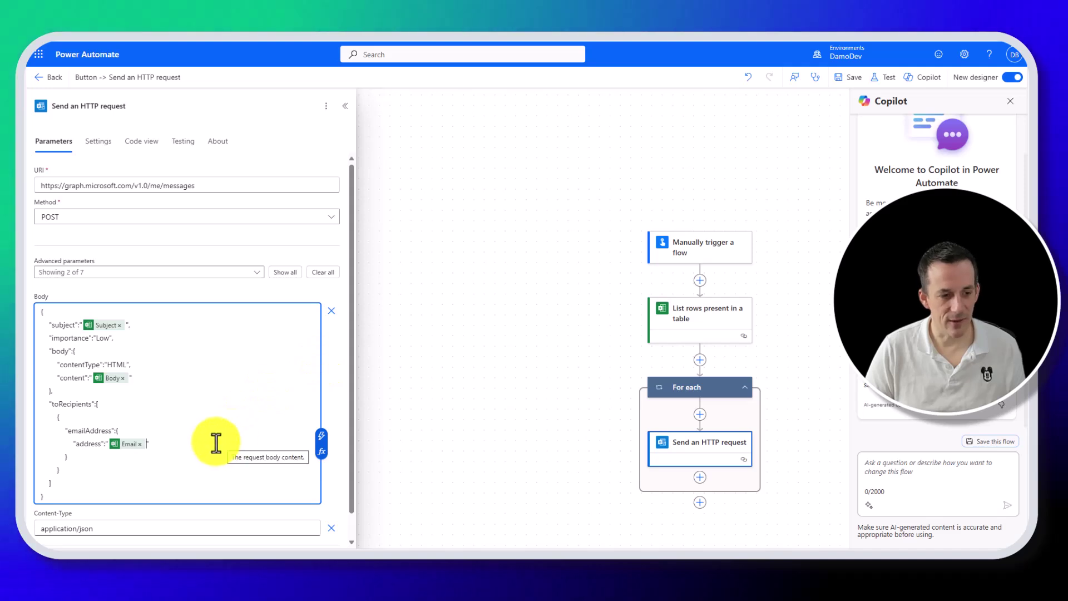
double_click(107, 338)
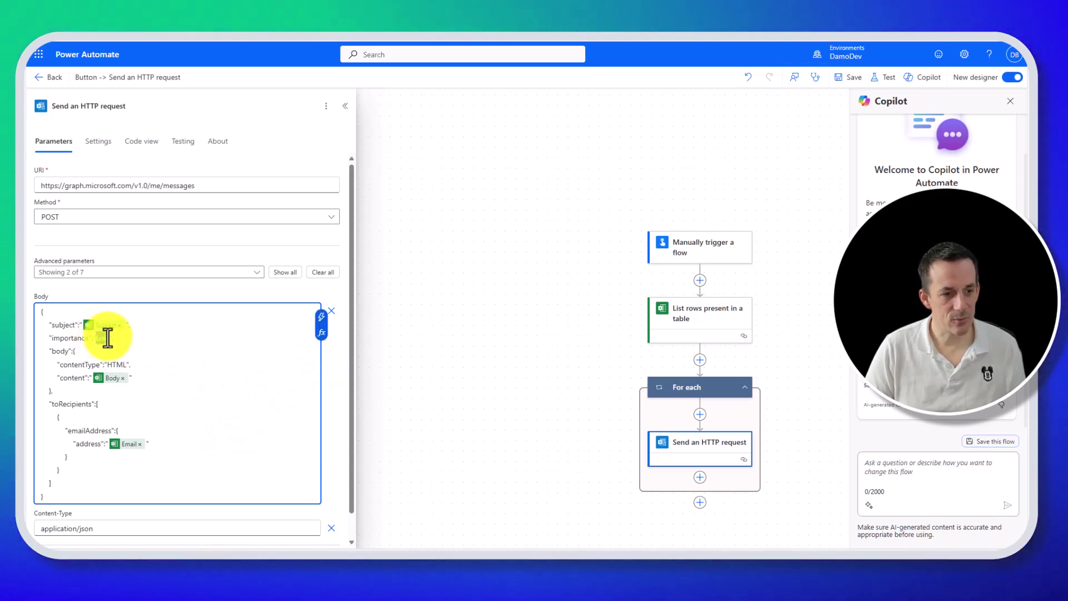
type("Med")
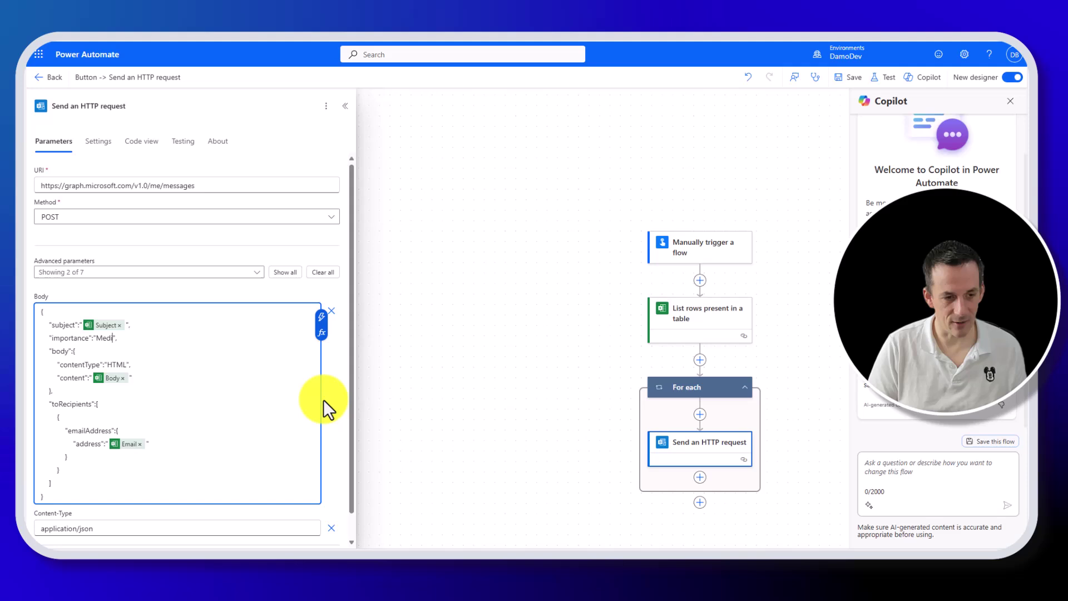
type("ium")
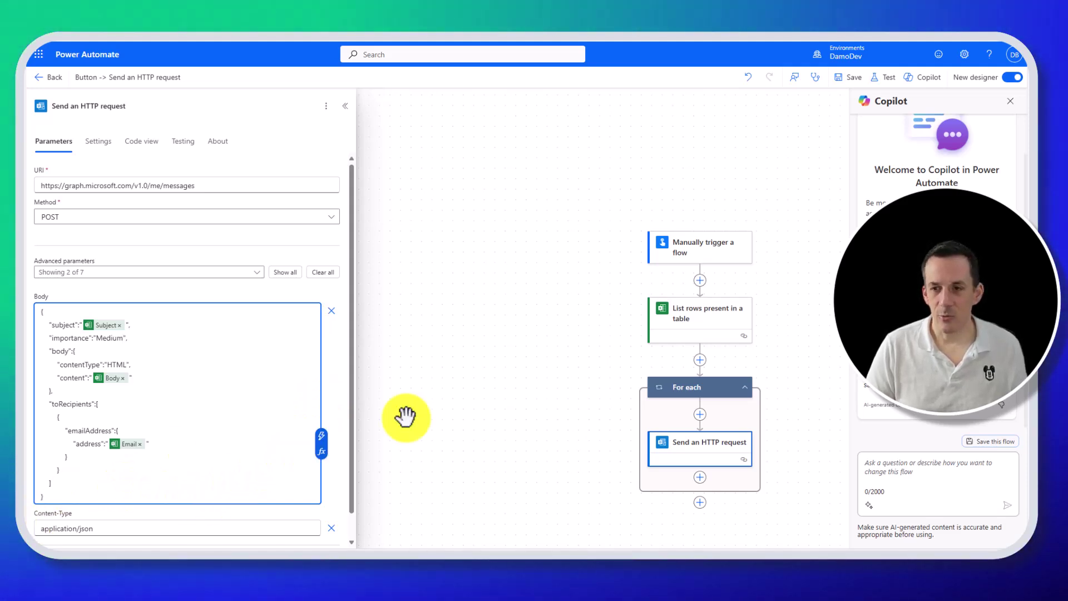
Save the flow and run a manual test.
left_click(852, 80)
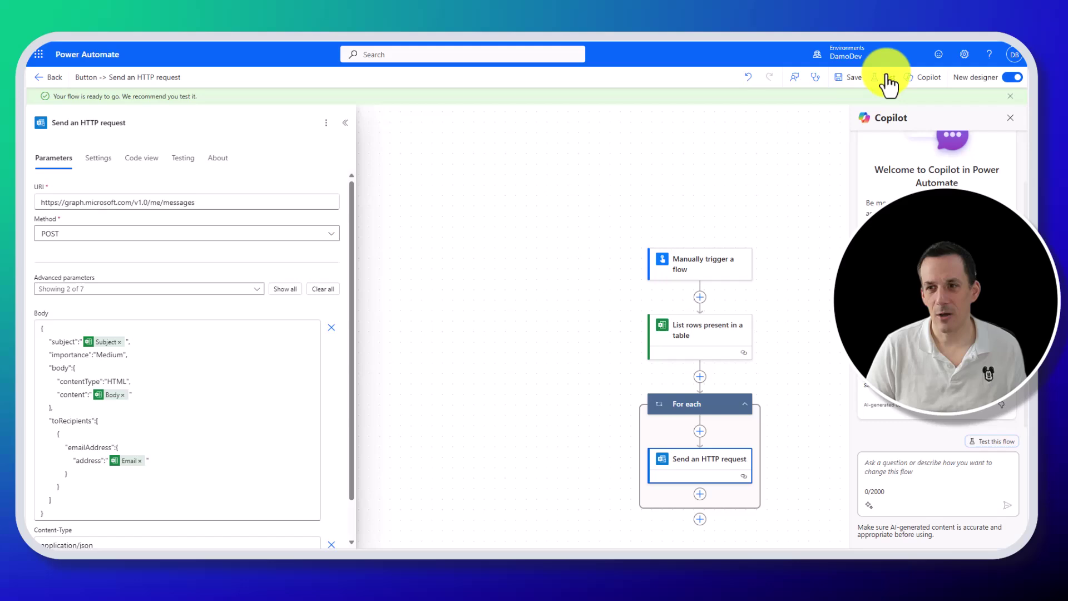
left_click(887, 78)
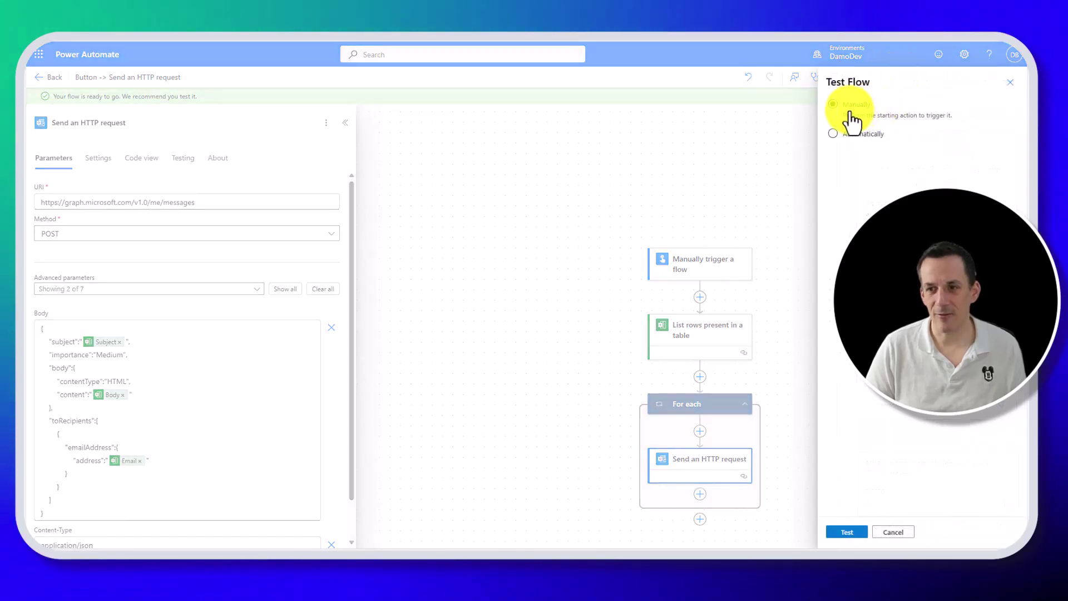
left_click(852, 534)
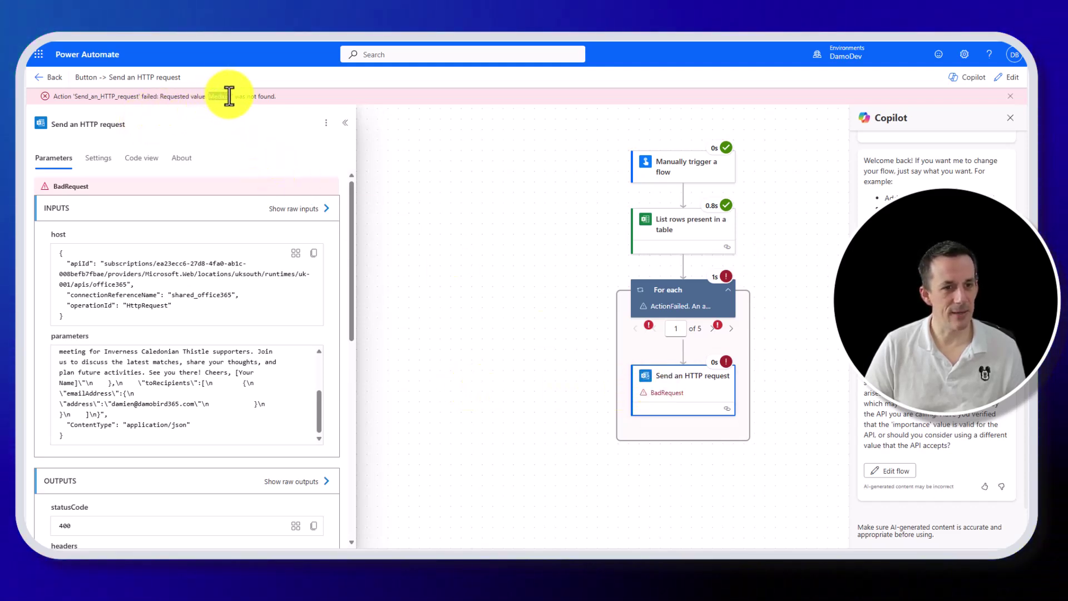
After the failure, shorten the importance value to Med, then save and retest manually.
left_click(1002, 78)
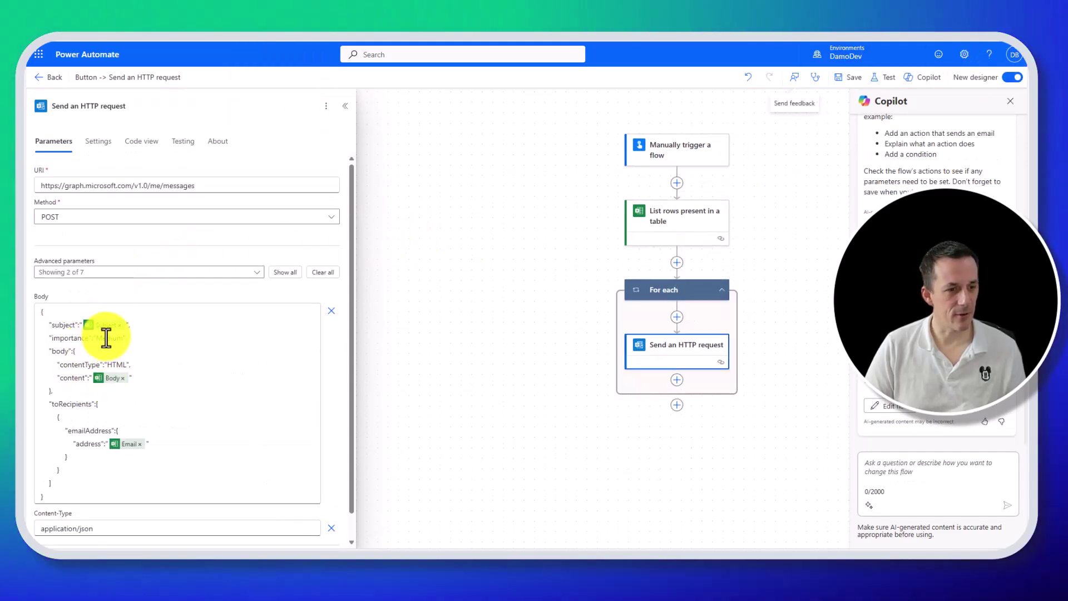
left_click(106, 338)
key("Delete")
key("Delete")
key("Delete")
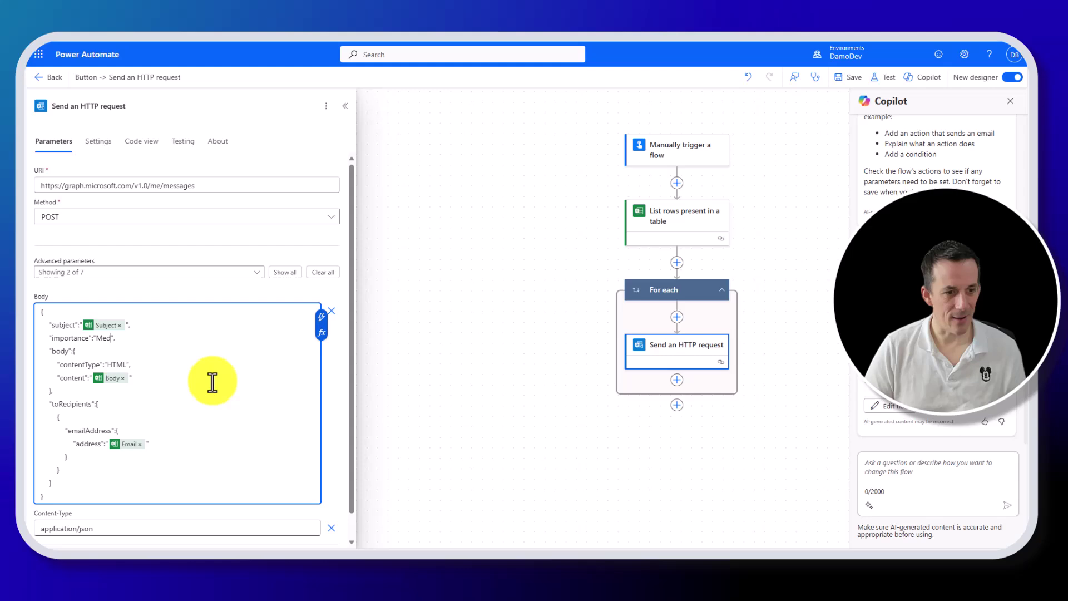
left_click(885, 79)
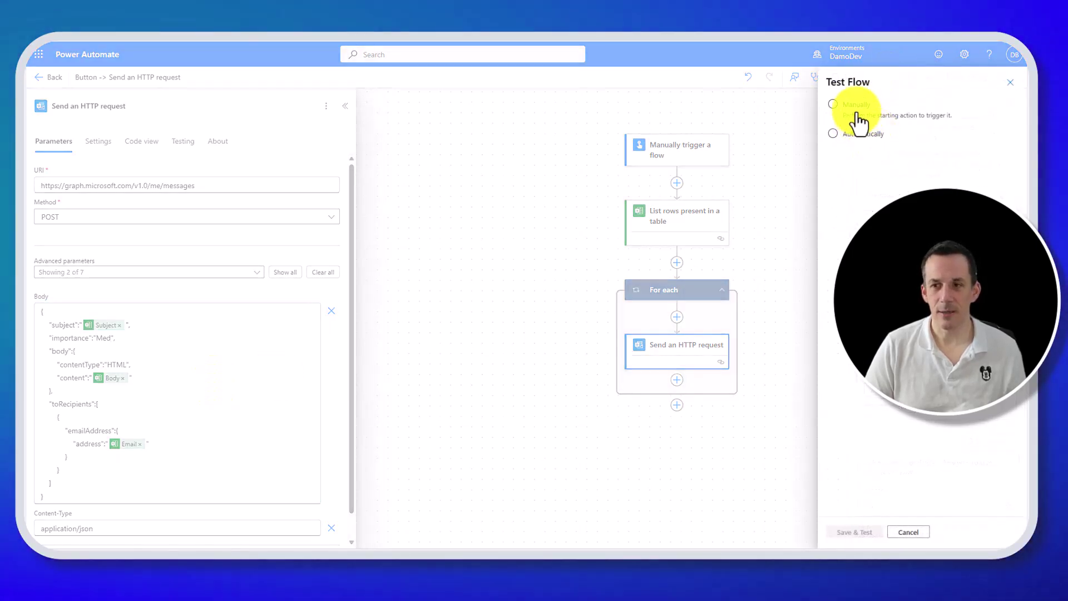
left_click(857, 111)
left_click(855, 533)
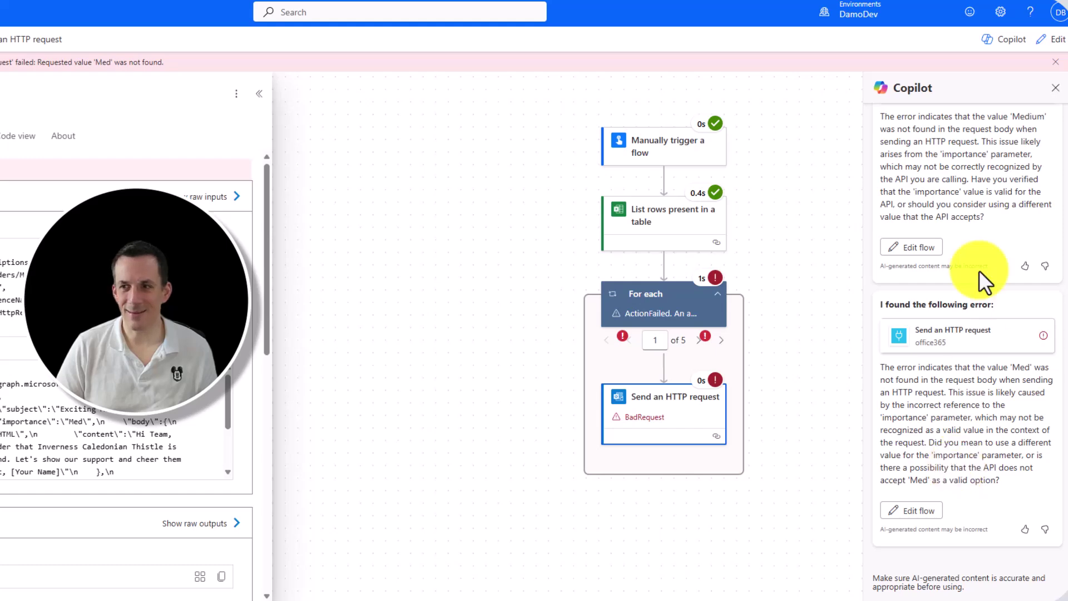
Look up valid Graph importance values with Copilot and the docs, finding 'normal', then return.
key("super+c")
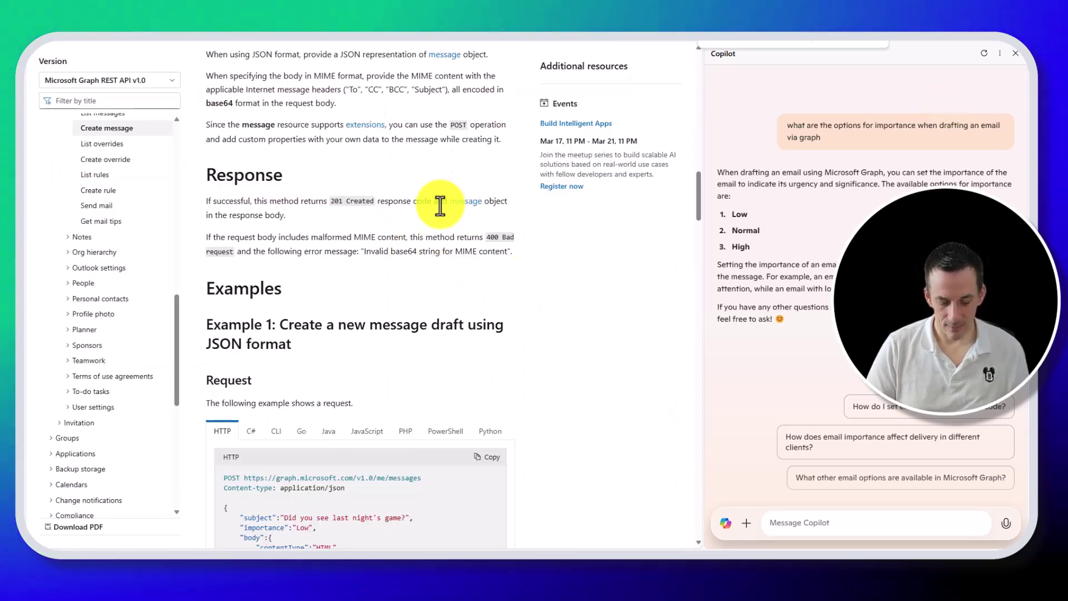
key("Return")
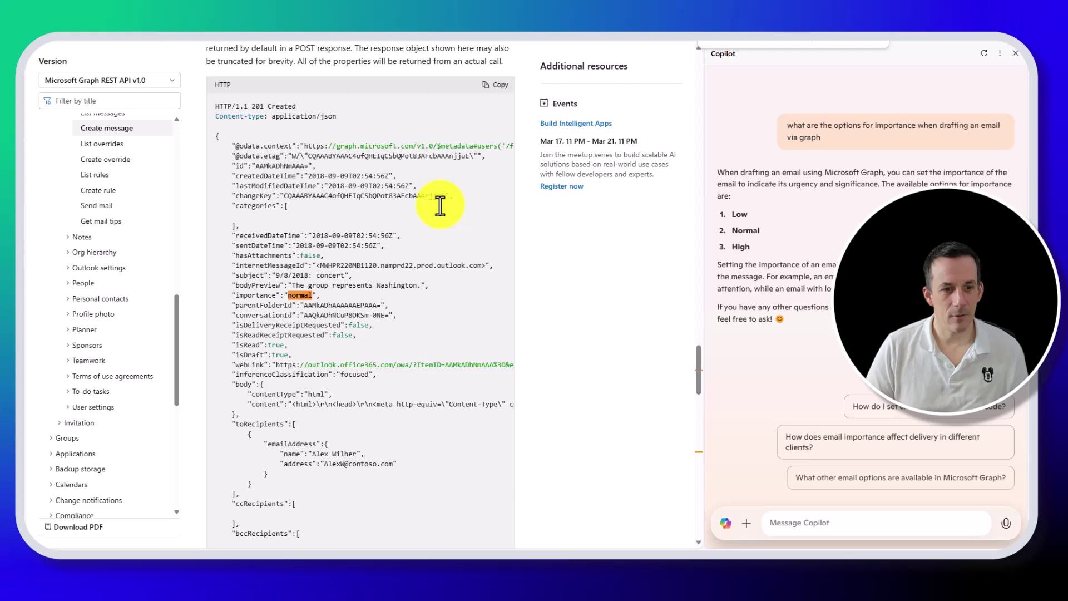
left_click(843, 45)
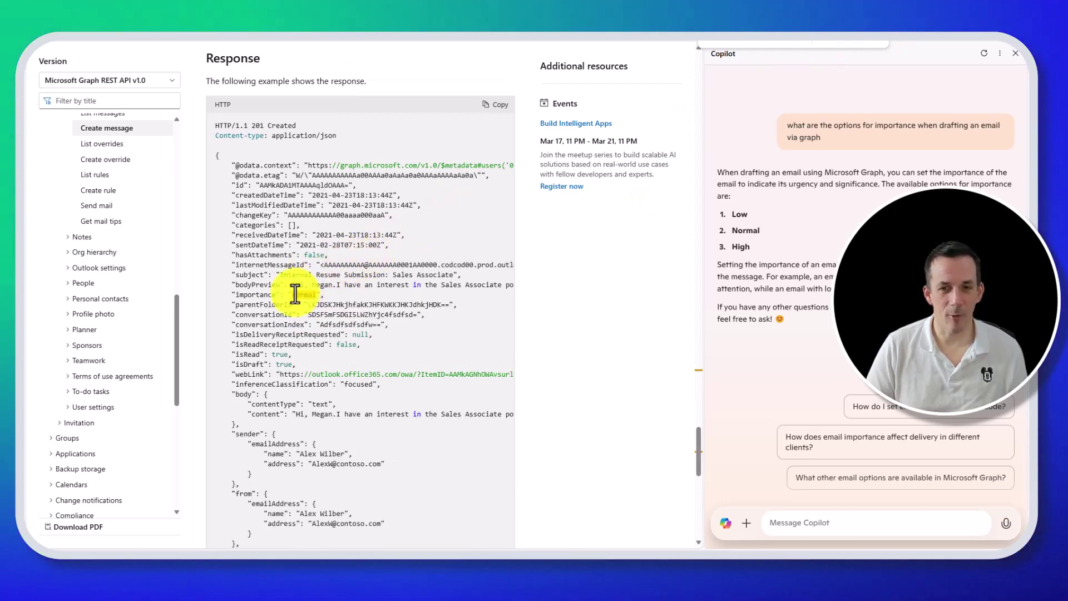
key("ctrl+Tab")
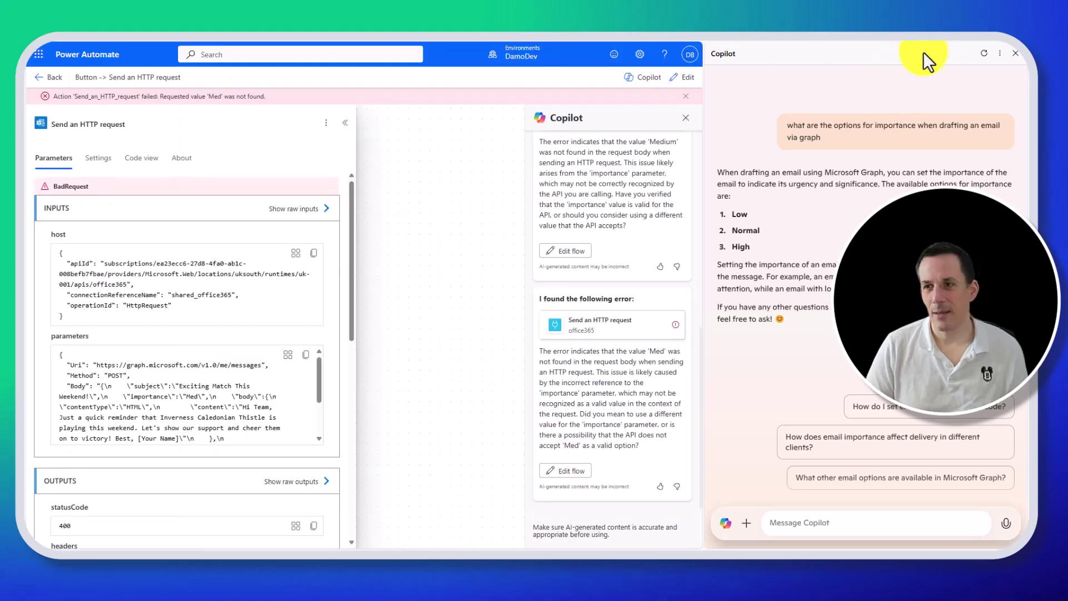
Change the importance value in the request body from Med to Normal.
left_click(686, 78)
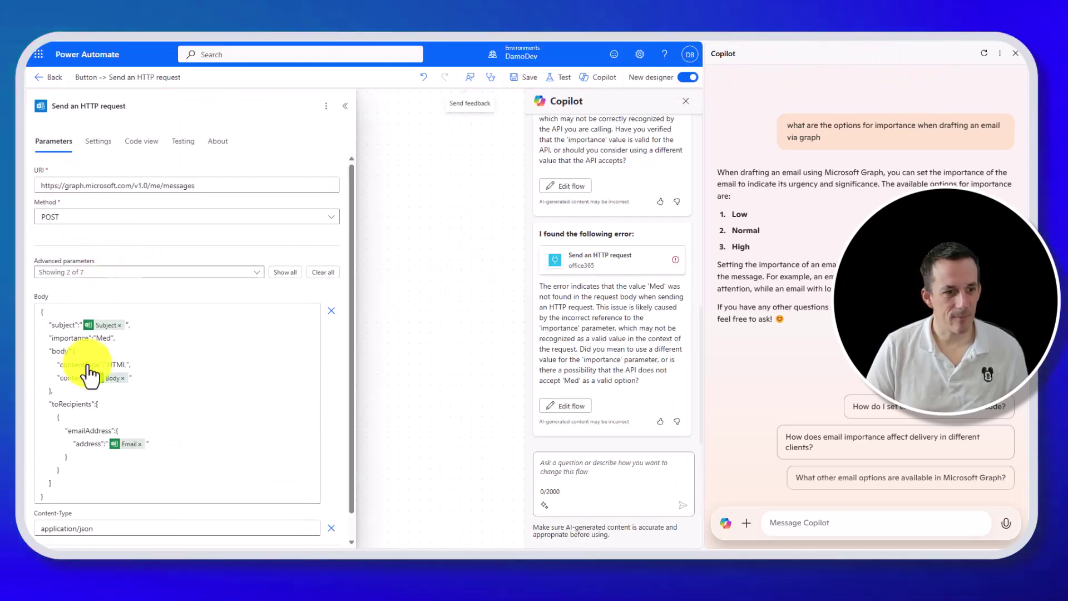
double_click(99, 338)
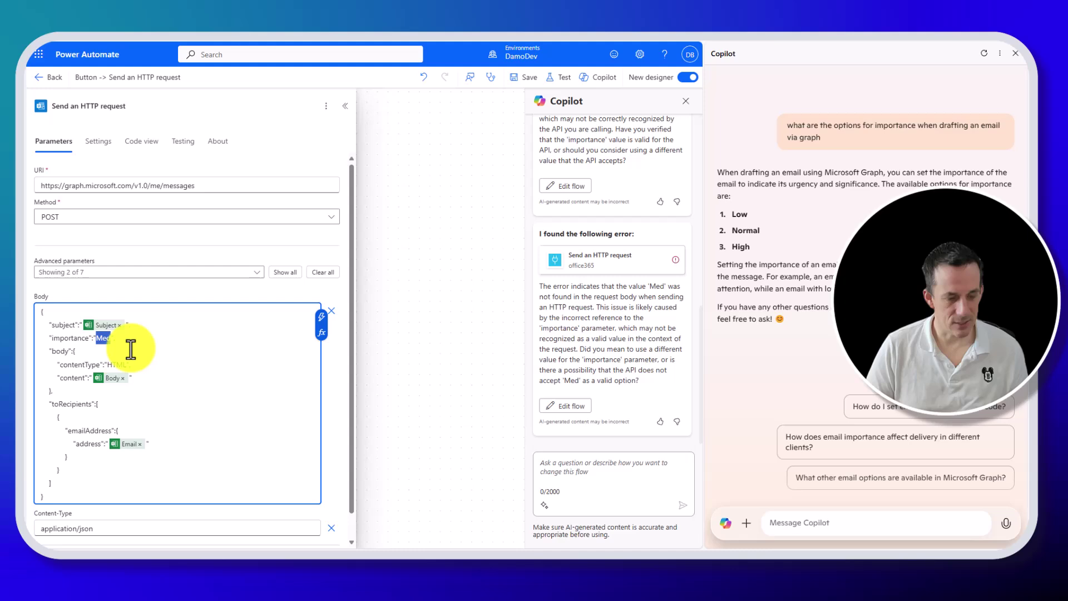
type("Normal")
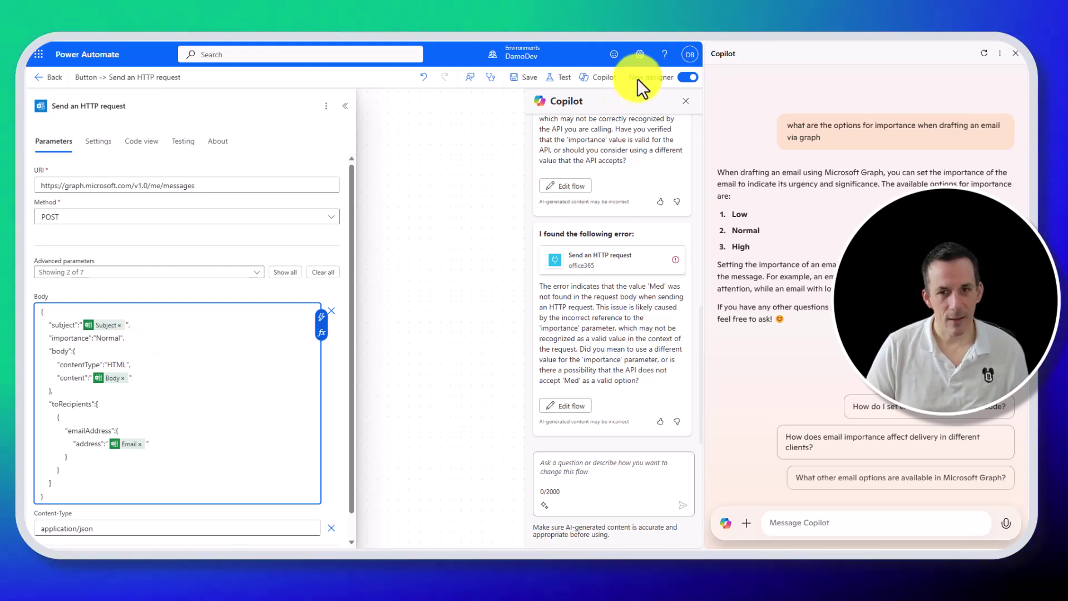
Save and run a manual test, then close Copilot and check Outlook.
left_click(563, 77)
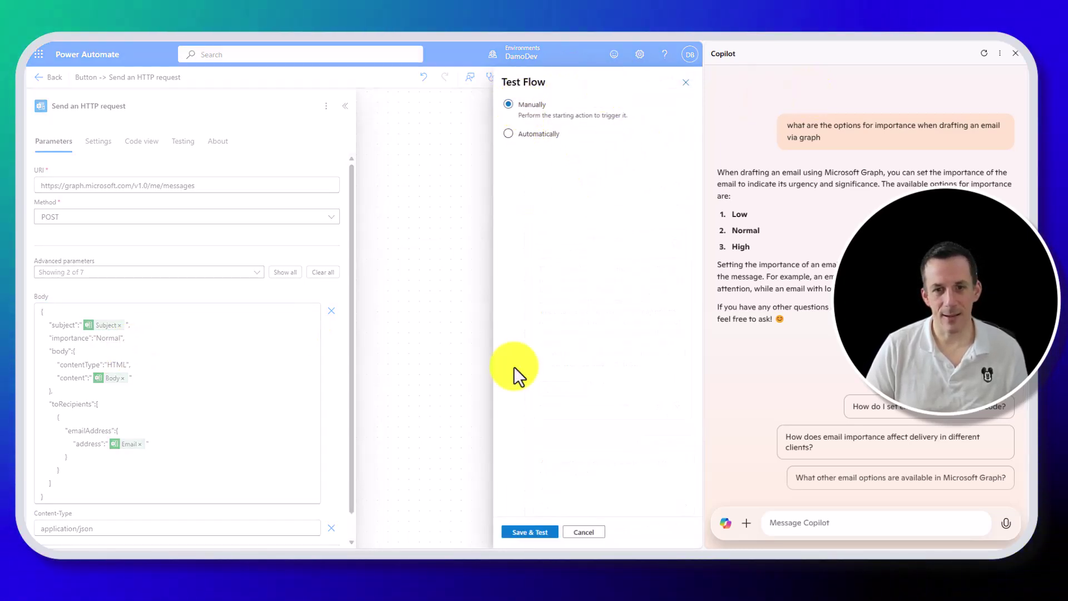
left_click(530, 532)
left_click(532, 532)
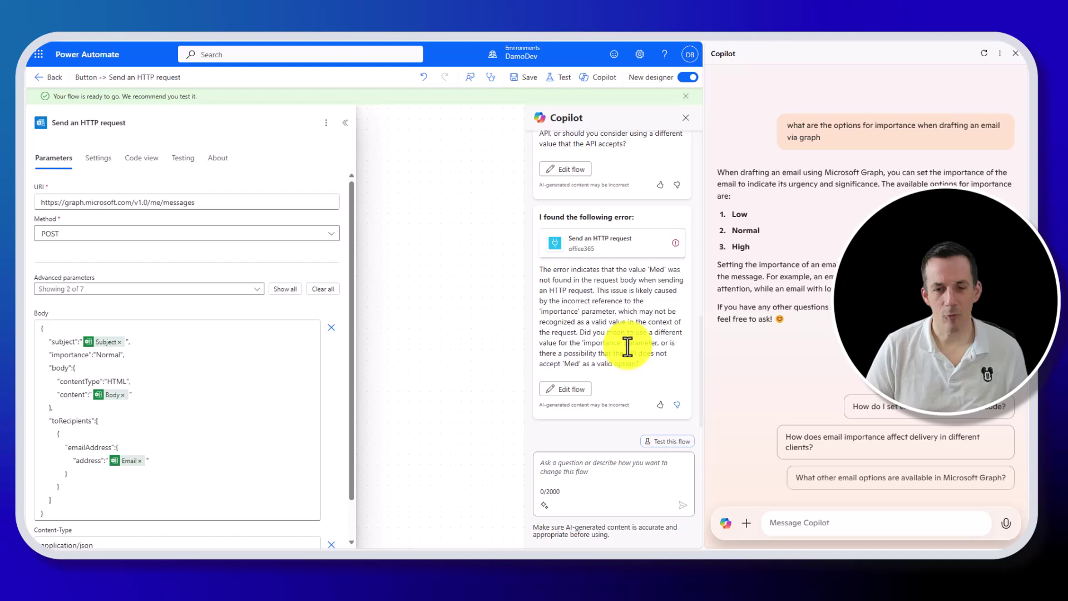
left_click(1018, 54)
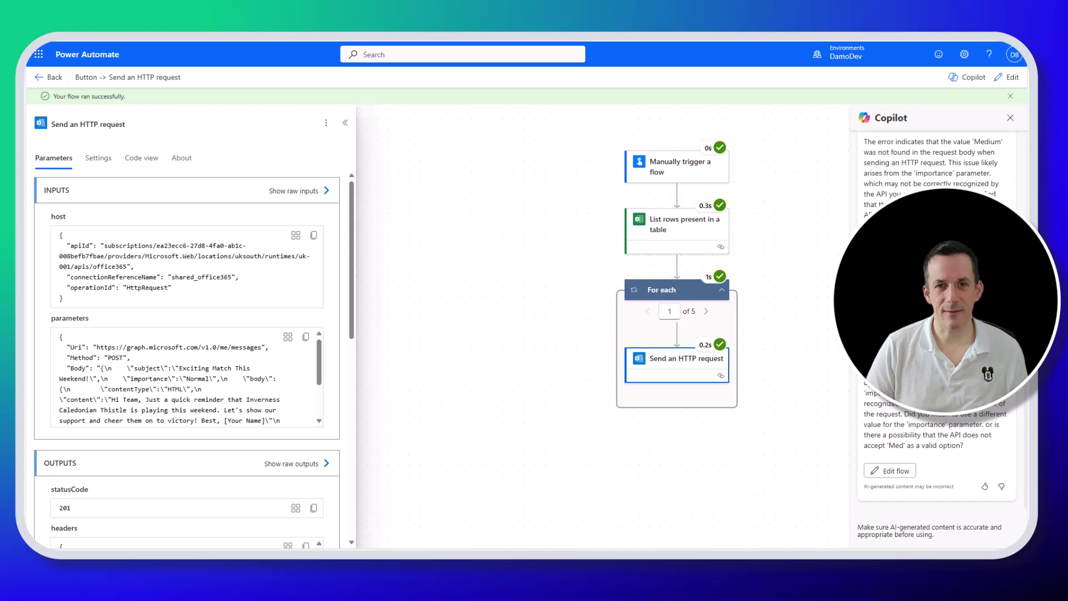
key("ctrl+Tab")
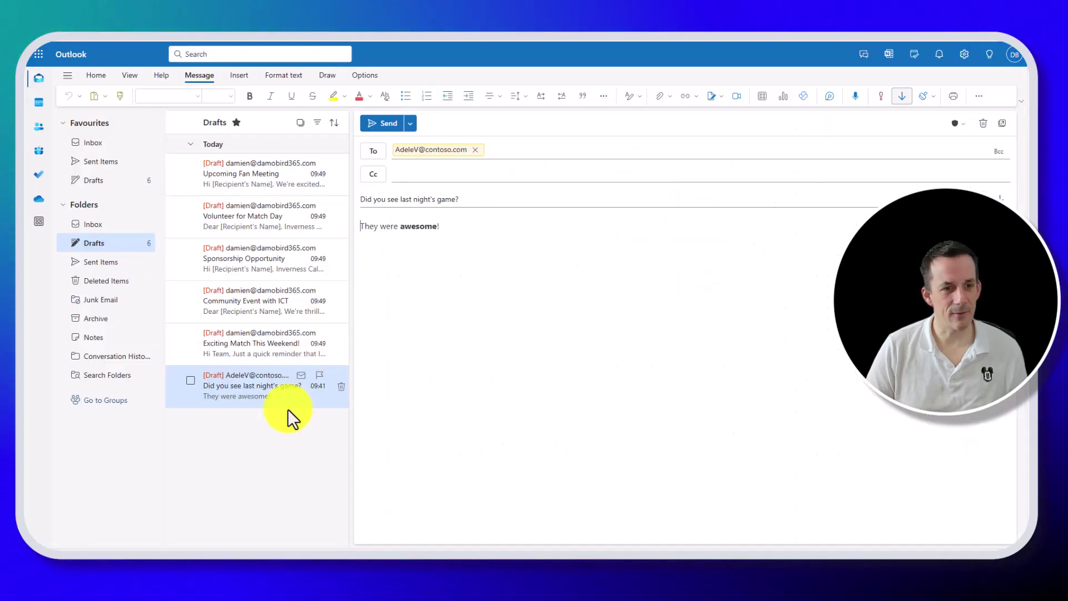
Open each of the five new drafts and highlight the [Recipient's Name] placeholder in Upcoming Fan Meeting.
left_click(269, 346)
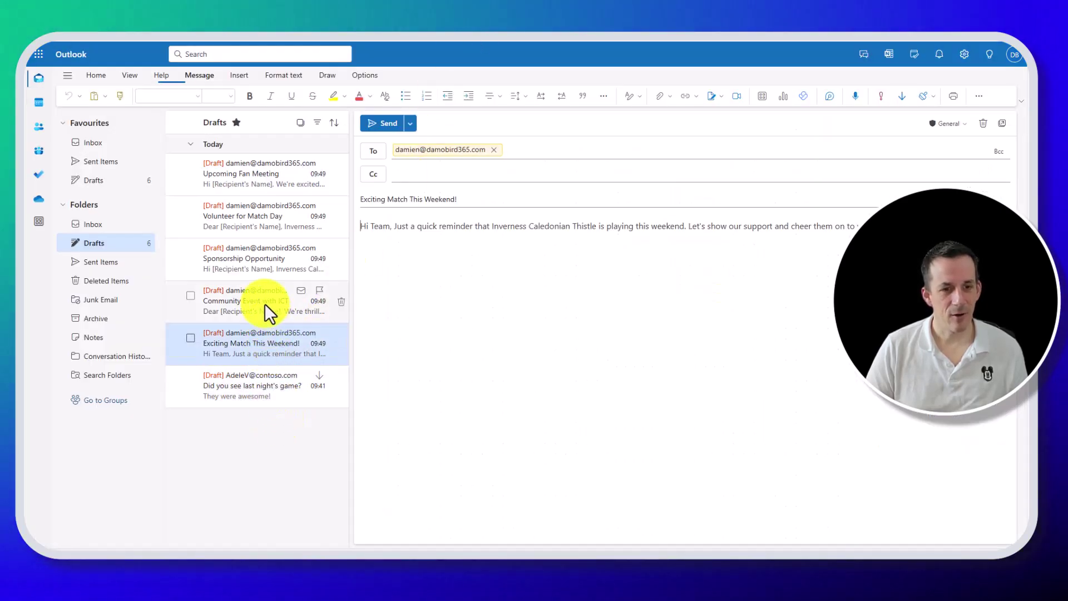
left_click(262, 303)
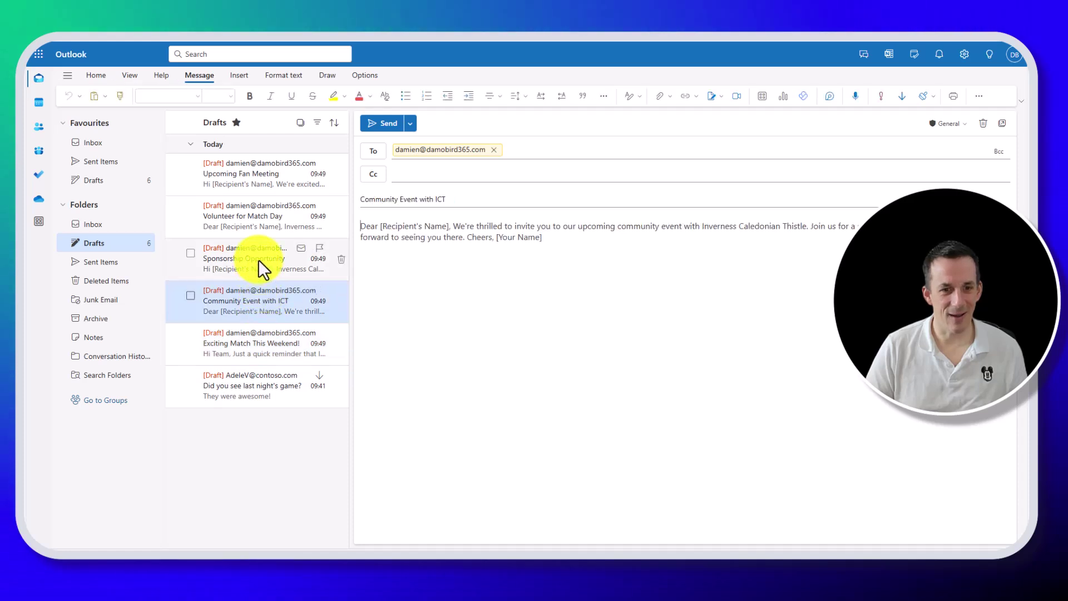
left_click(258, 258)
left_click(249, 213)
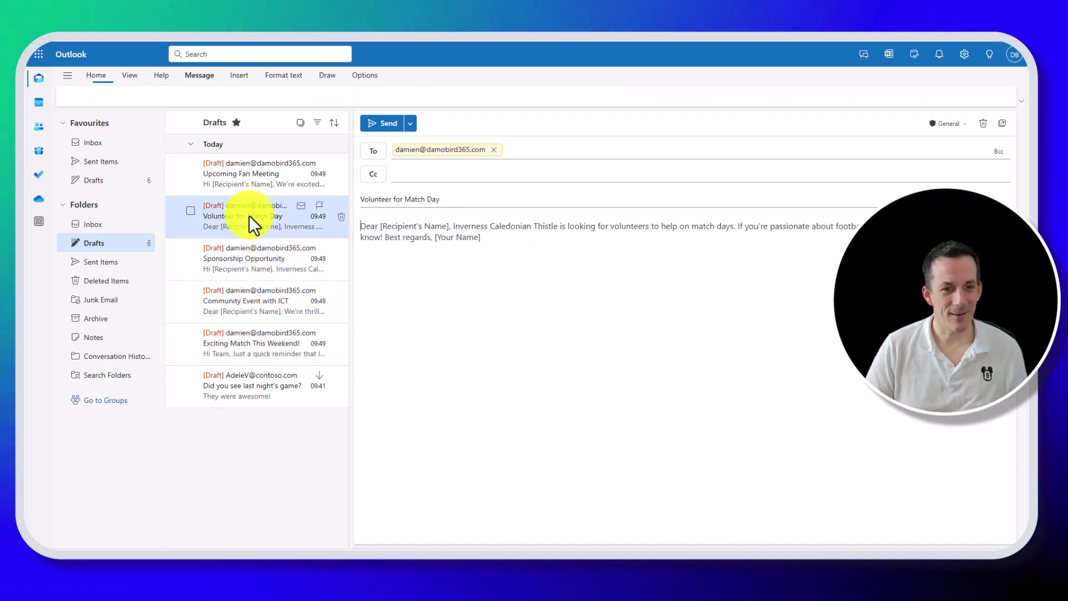
left_click(248, 176)
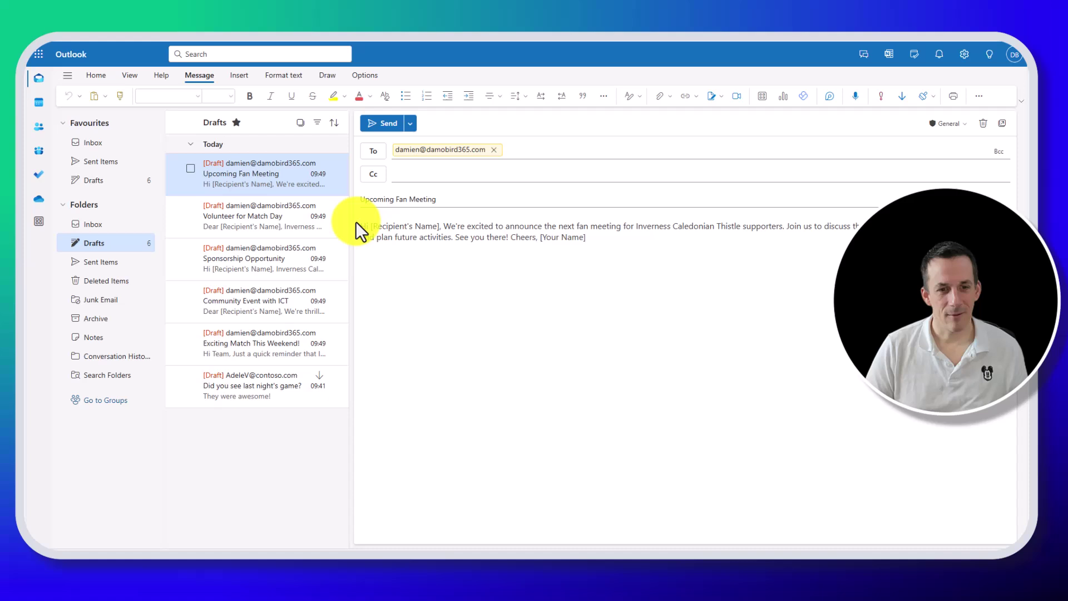
left_click_drag(371, 226, 441, 226)
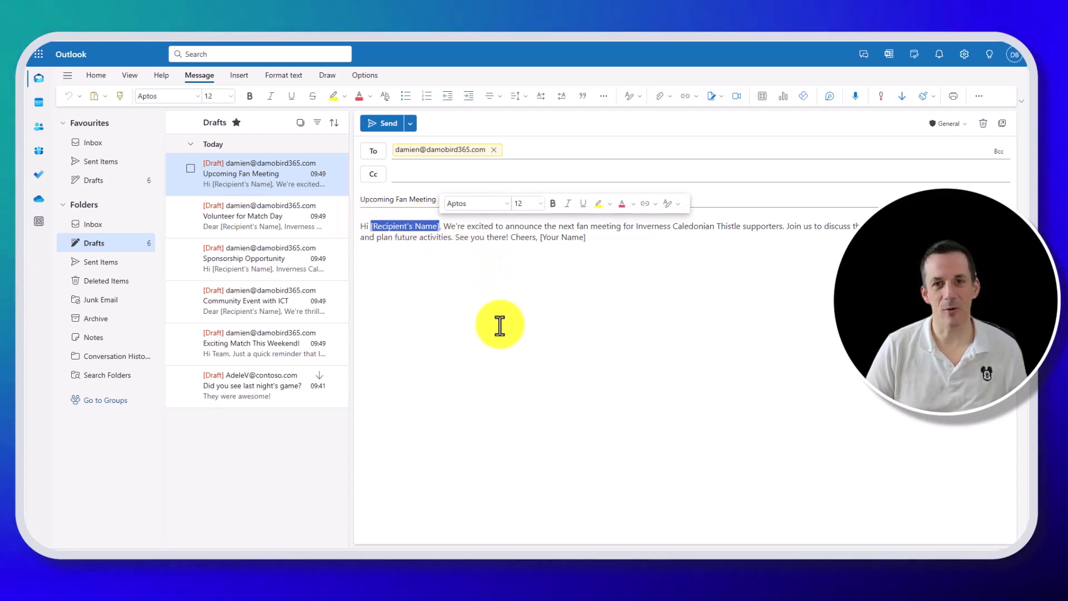